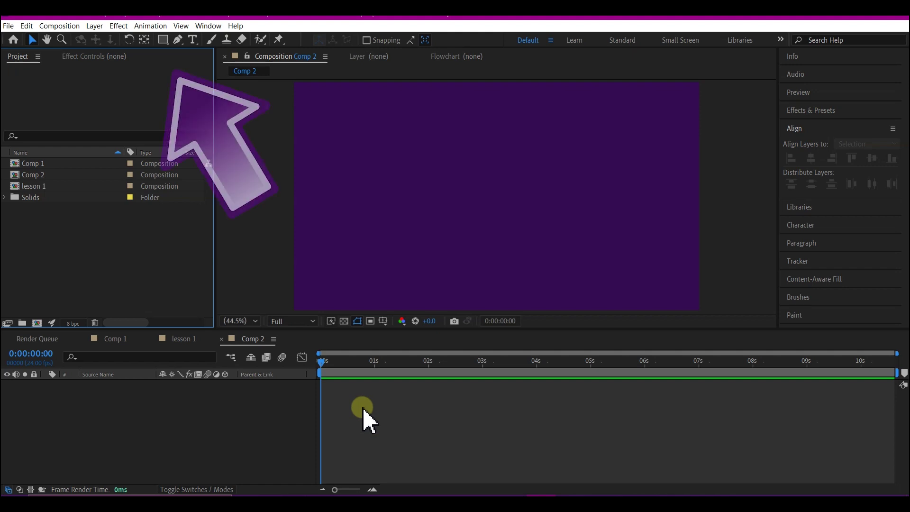
Draw a red-filled square with the Rectangle Tool left of the comp centre, then return to the Selection tool.
{"action": "left_click", "coordinate": [163, 40]}
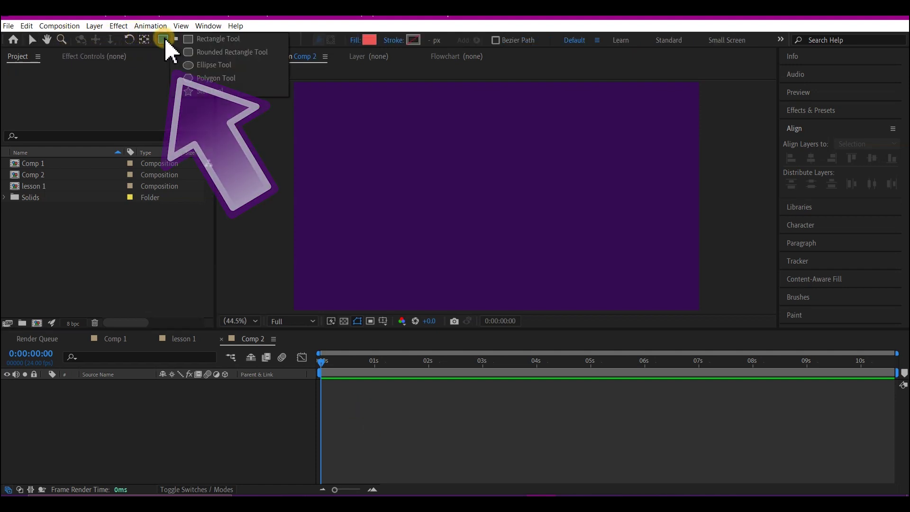
{"action": "left_click", "coordinate": [345, 79]}
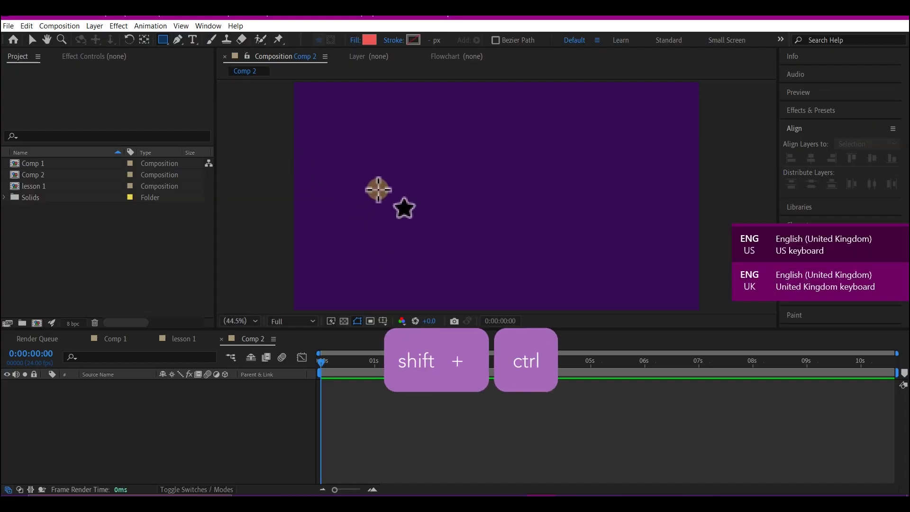
{"action": "left_click_drag", "start_coordinate": [368, 151], "coordinate": [405, 201]}
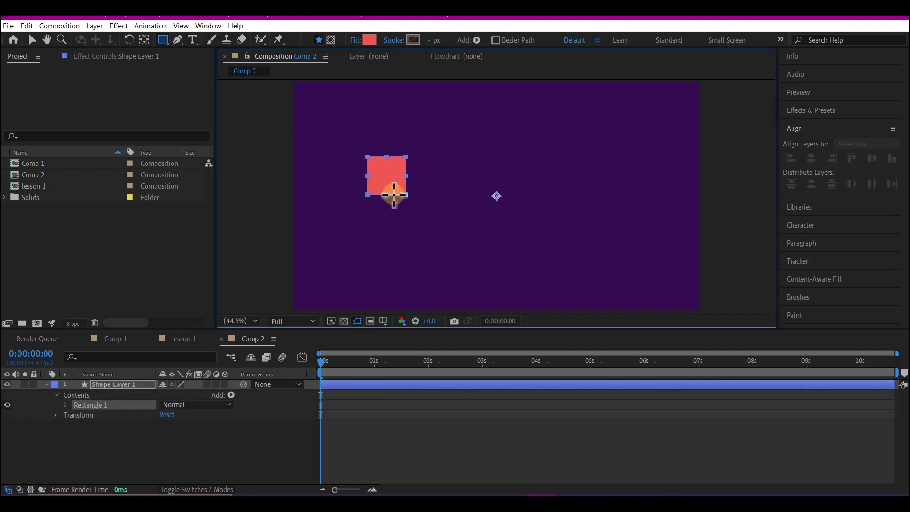
{"action": "key", "text": "v"}
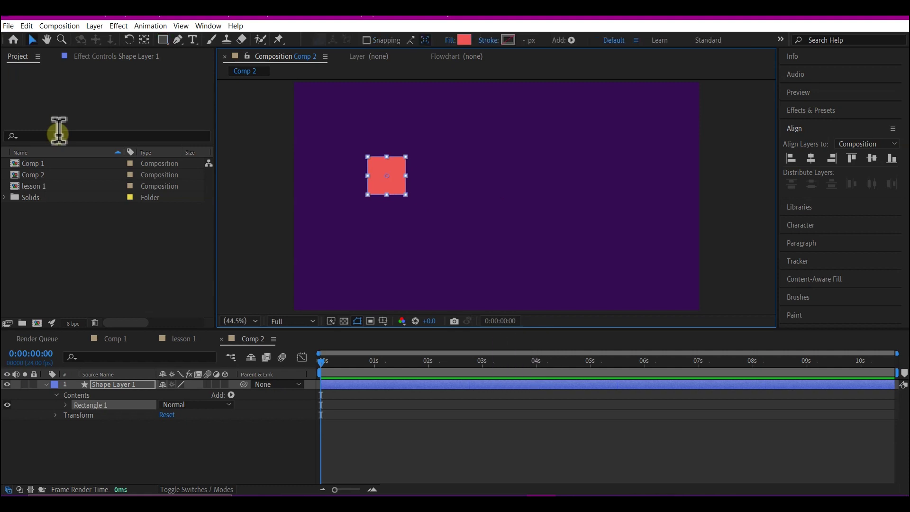
Look through the Pen tool's vertex-editing variants, then close the list.
{"action": "left_click", "coordinate": [178, 40]}
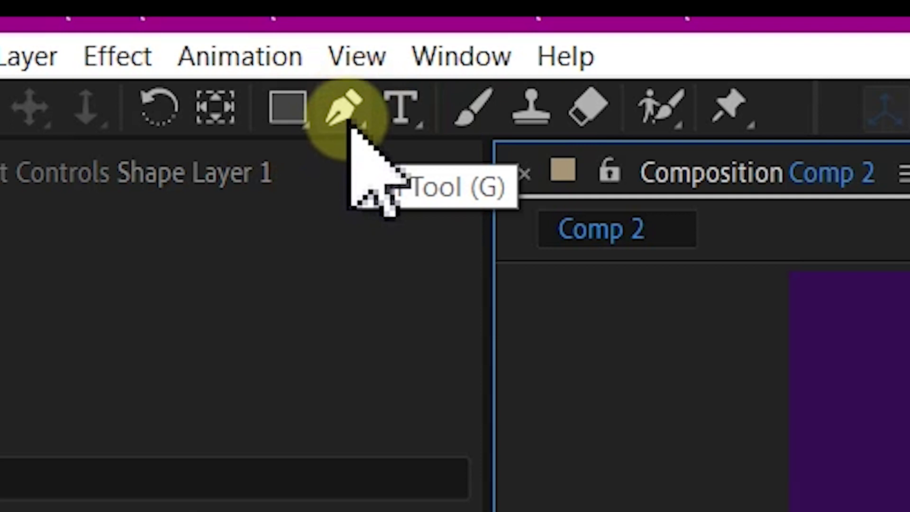
{"action": "left_click", "coordinate": [346, 111]}
{"action": "key", "text": "ctrl"}
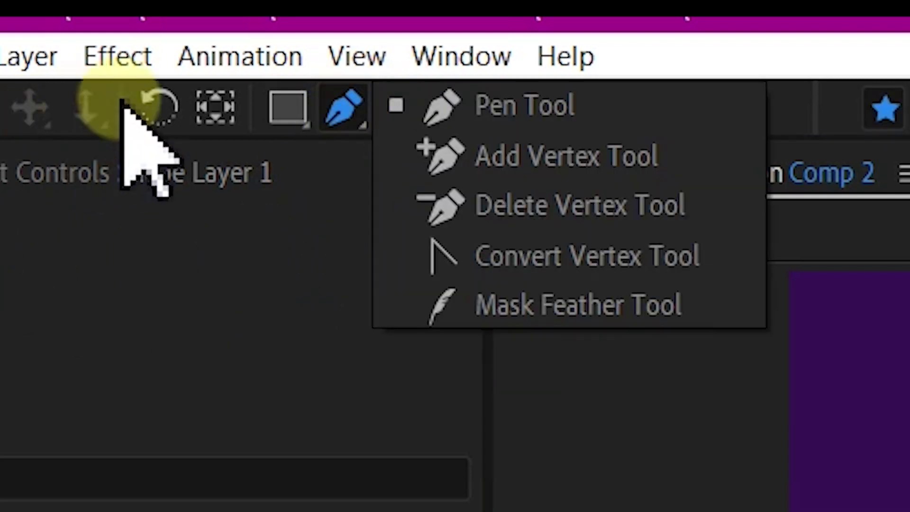
{"action": "left_click", "coordinate": [210, 106]}
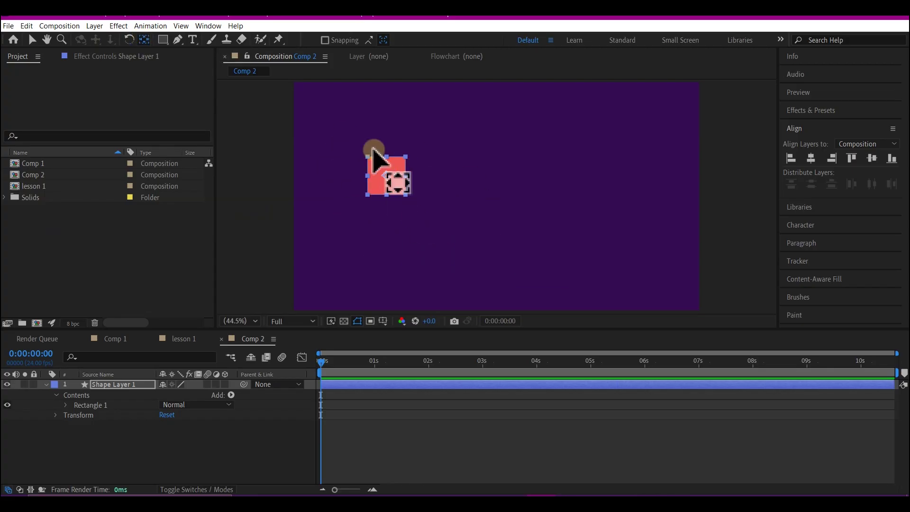
Centre the square horizontally and vertically to the composition using the Align panel.
{"action": "key", "text": "v"}
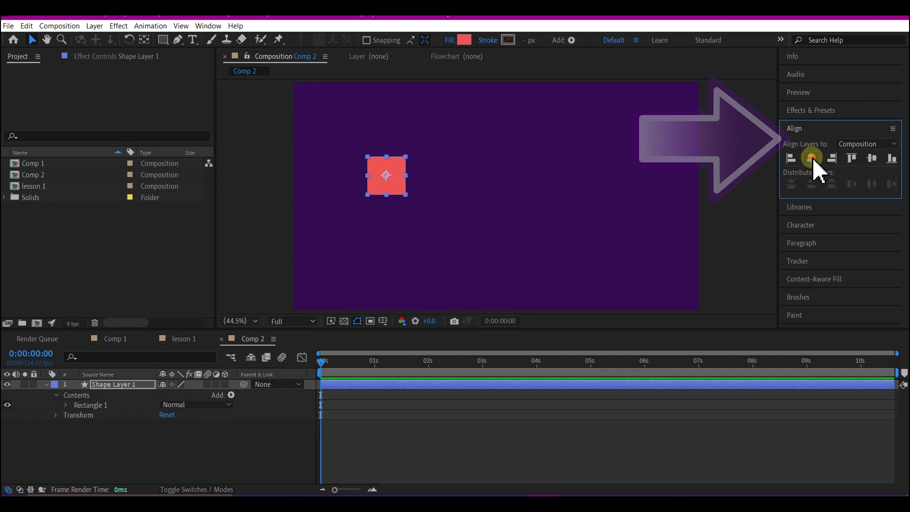
{"action": "left_click", "coordinate": [811, 158]}
{"action": "left_click", "coordinate": [872, 159]}
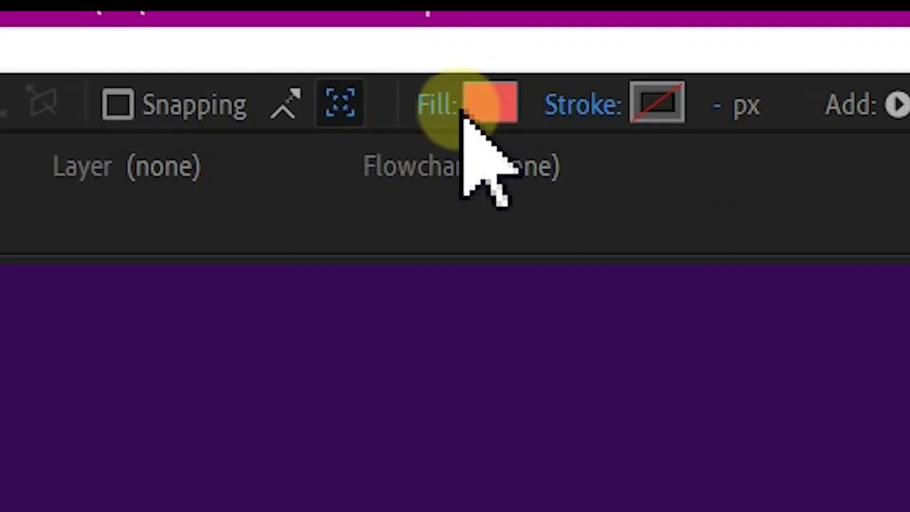
Remove the square's fill and set its stroke colour to blue 2B94FF.
{"action": "left_click", "coordinate": [438, 110]}
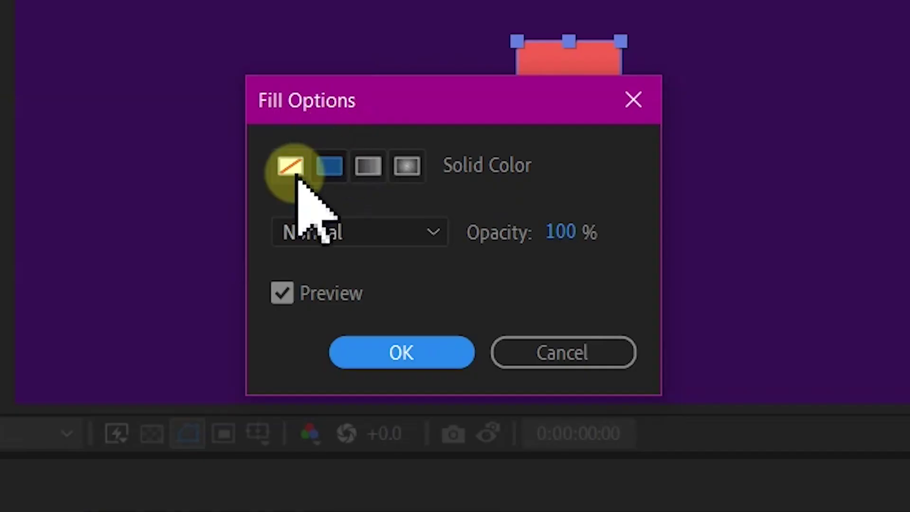
{"action": "left_click", "coordinate": [291, 168]}
{"action": "left_click", "coordinate": [379, 348]}
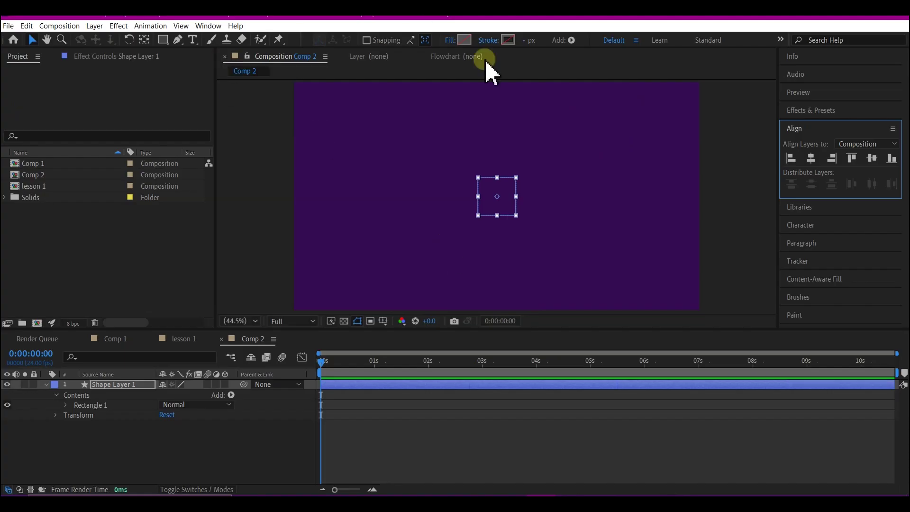
{"action": "left_click", "coordinate": [509, 40]}
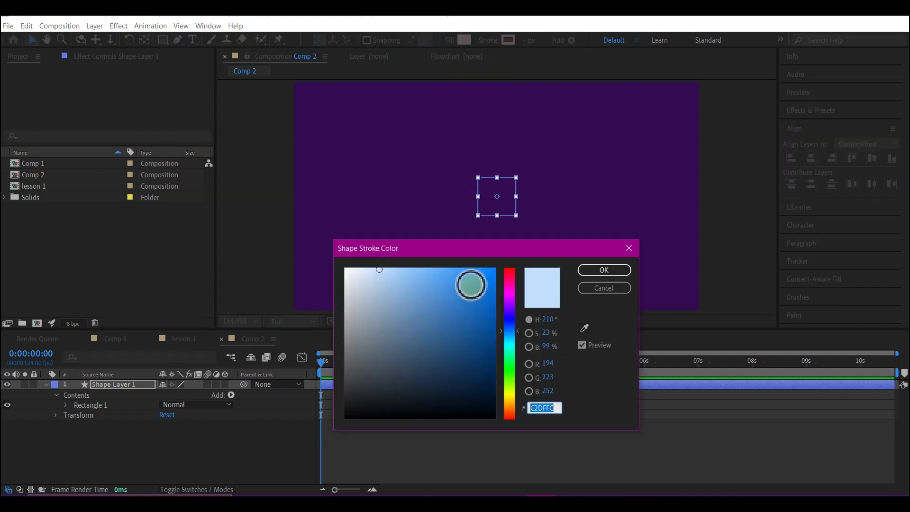
{"action": "left_click", "coordinate": [468, 281]}
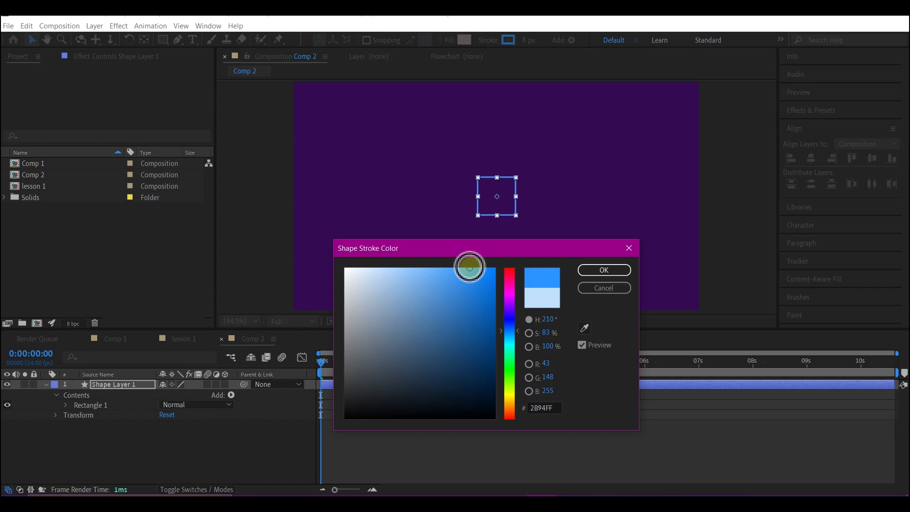
{"action": "left_click", "coordinate": [604, 270]}
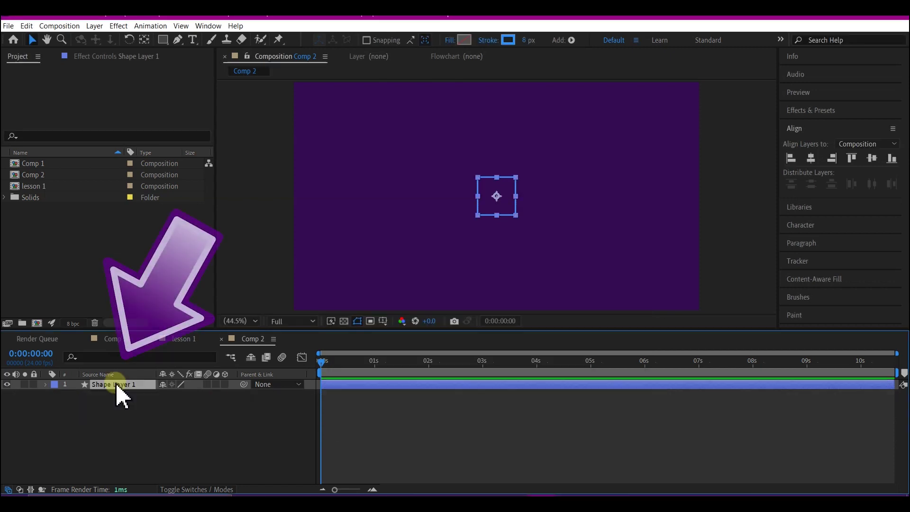
Scale the shape layer down to 35%.
{"action": "key", "text": "s"}
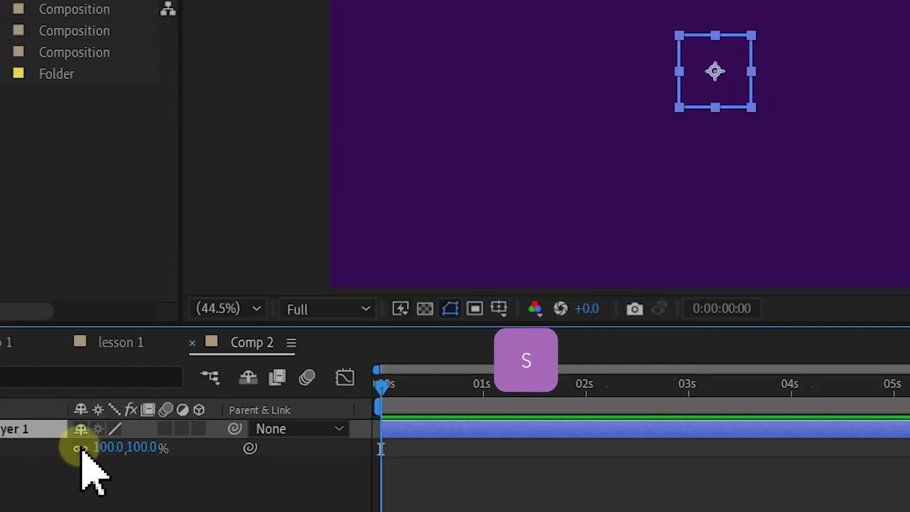
{"action": "left_click", "coordinate": [106, 447]}
{"action": "type", "text": "30"}
{"action": "key", "text": "Return"}
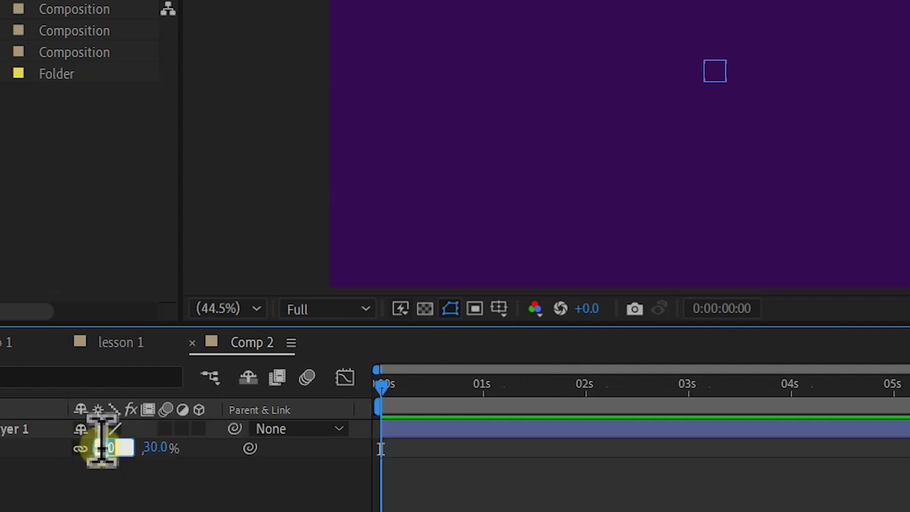
{"action": "left_click", "coordinate": [108, 447]}
{"action": "type", "text": "3"}
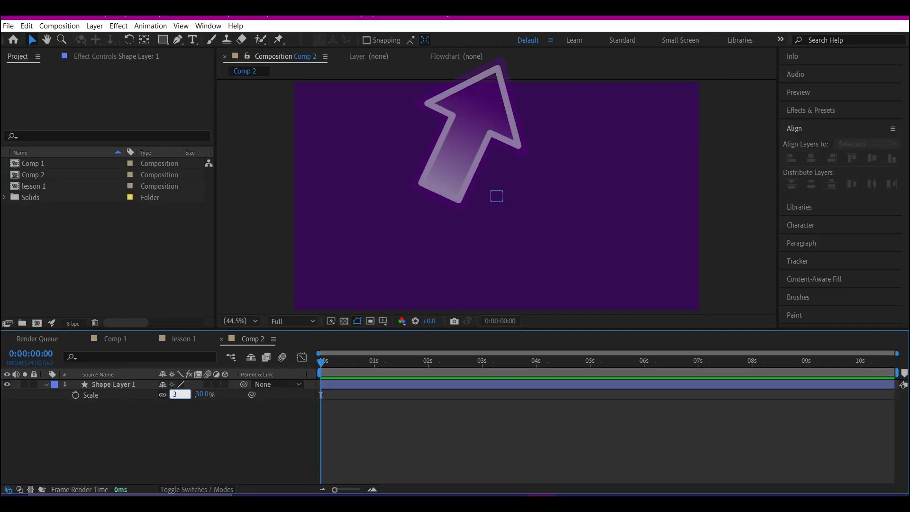
{"action": "type", "text": "5"}
{"action": "key", "text": "Return"}
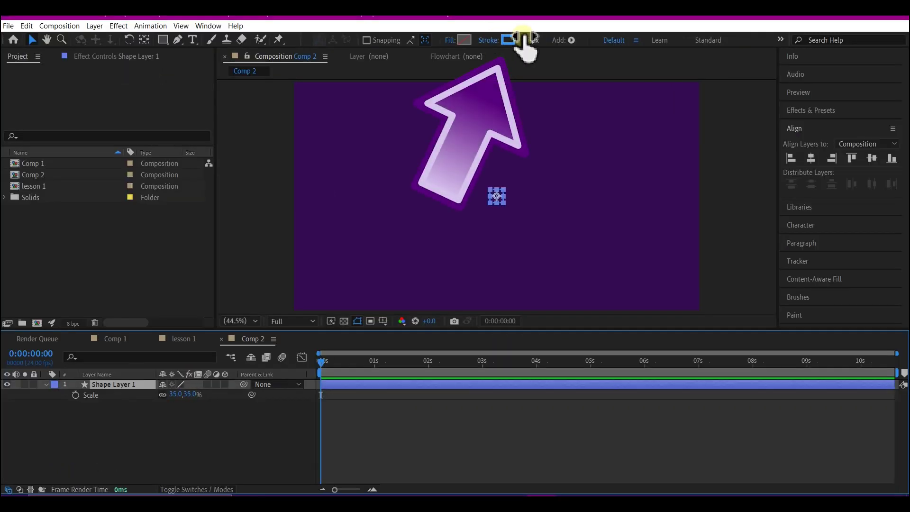
Set the square's stroke width to 20 px.
{"action": "left_click", "coordinate": [528, 40]}
{"action": "type", "text": "2"}
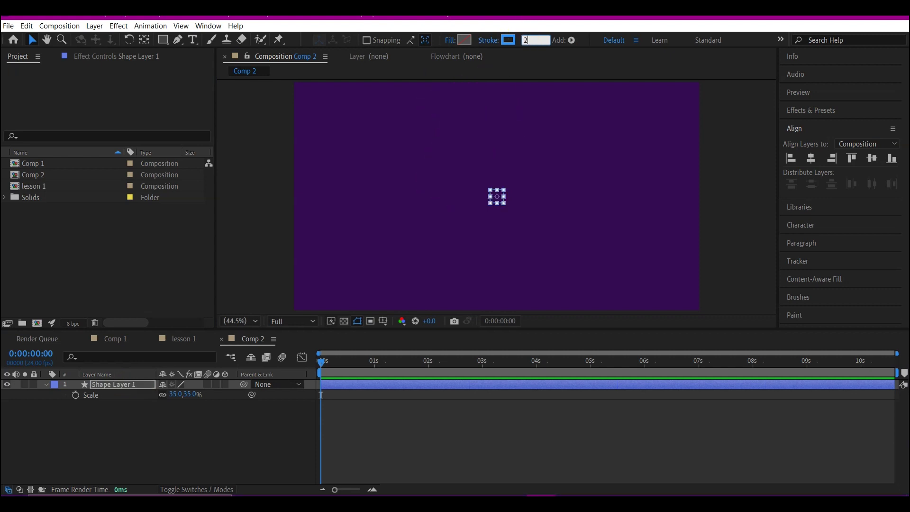
{"action": "type", "text": "0"}
{"action": "left_click", "coordinate": [116, 394]}
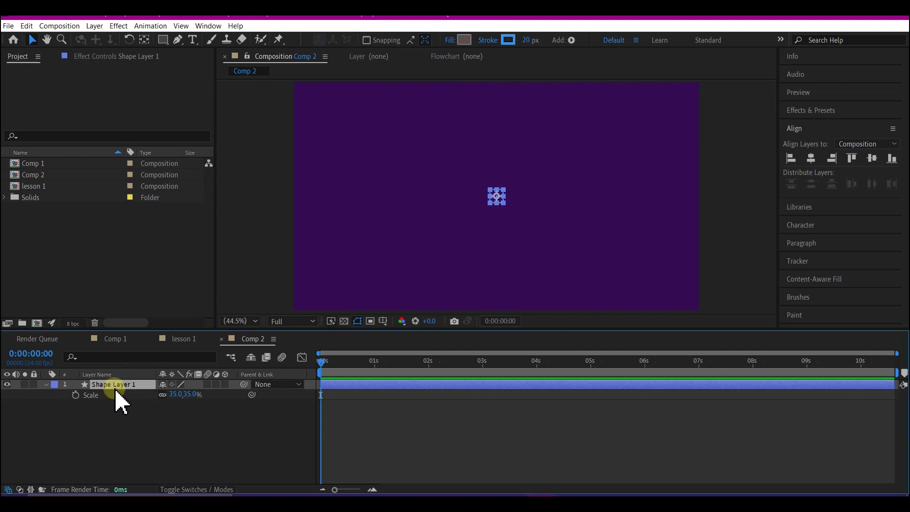
Reveal the shape layer's modified properties and expand Transform: Rectangle 1.
{"action": "key", "text": "u"}
{"action": "key", "text": "u"}
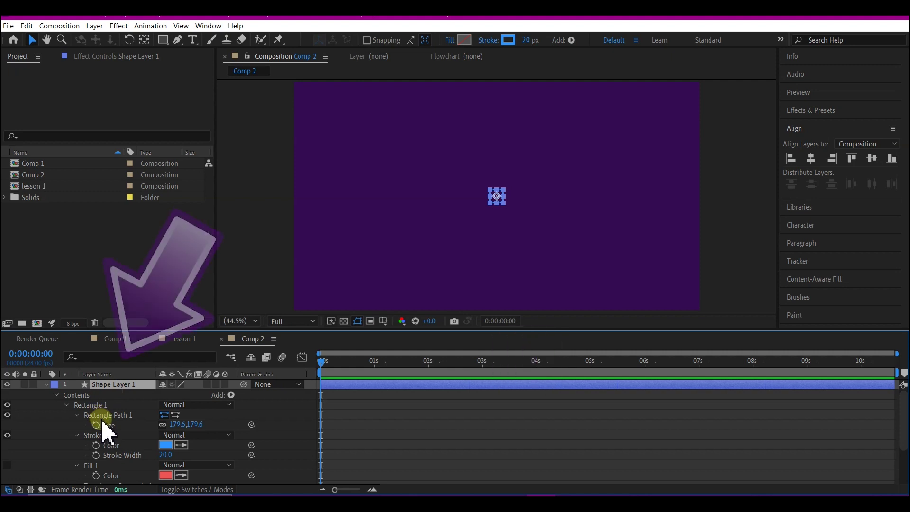
{"action": "scroll", "coordinate": [146, 429], "scroll_direction": "down", "scroll_amount": 2}
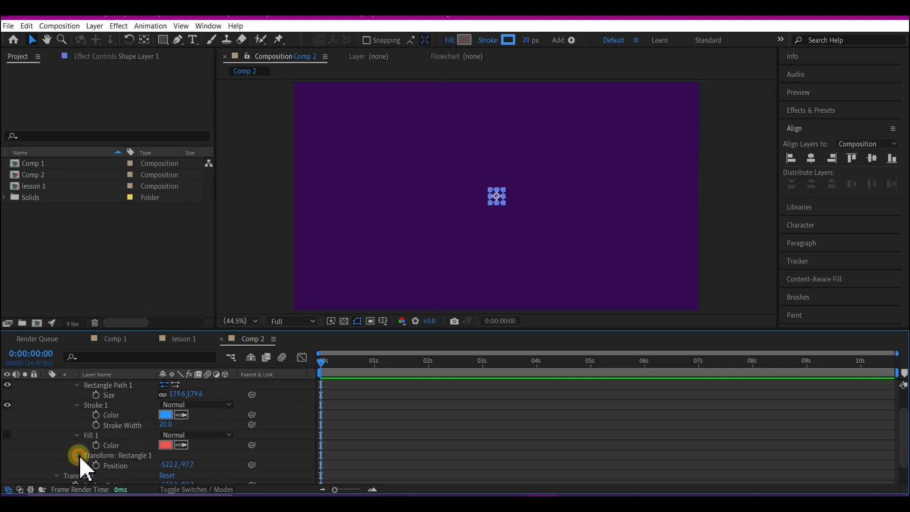
{"action": "scroll", "coordinate": [108, 450], "scroll_direction": "down", "scroll_amount": 1}
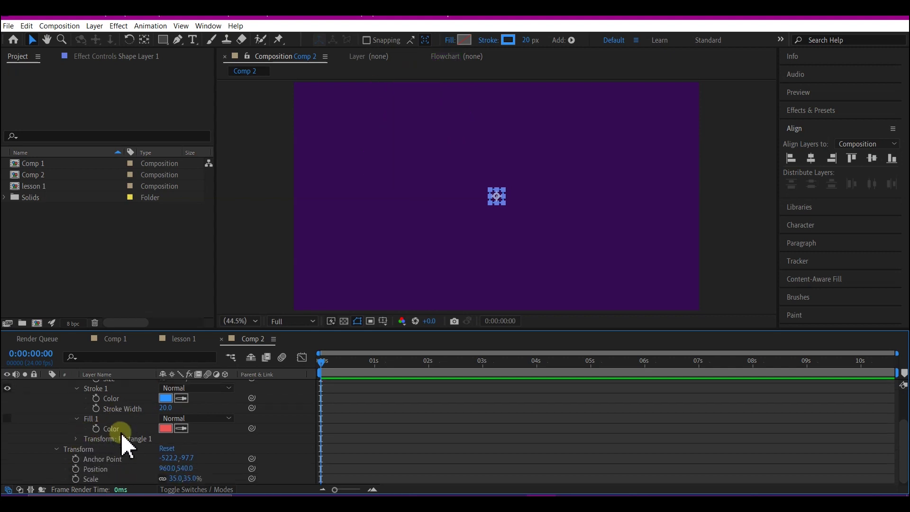
{"action": "key", "text": "v"}
{"action": "left_click", "coordinate": [76, 438]}
{"action": "scroll", "coordinate": [77, 450], "scroll_direction": "down", "scroll_amount": 2}
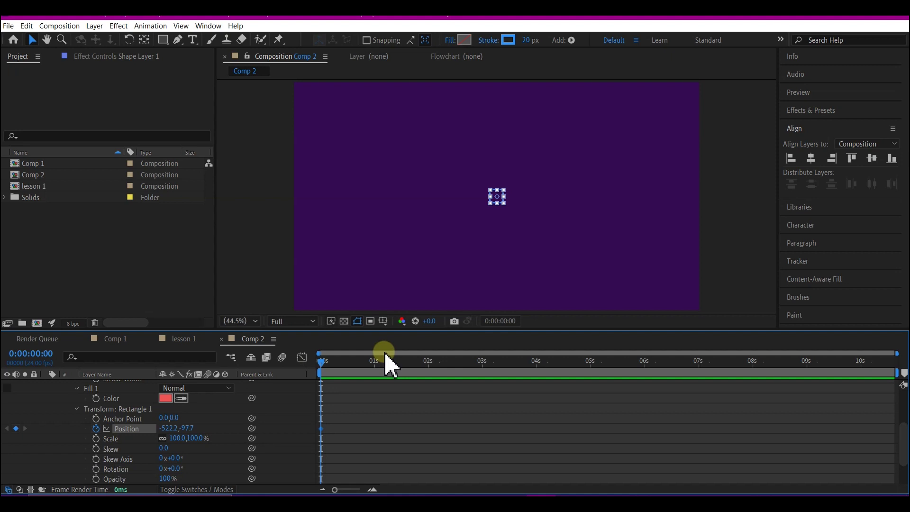
At 2 seconds, set Position Y to -1817.7 so the square exits upward, then preview.
{"action": "left_click", "coordinate": [428, 363]}
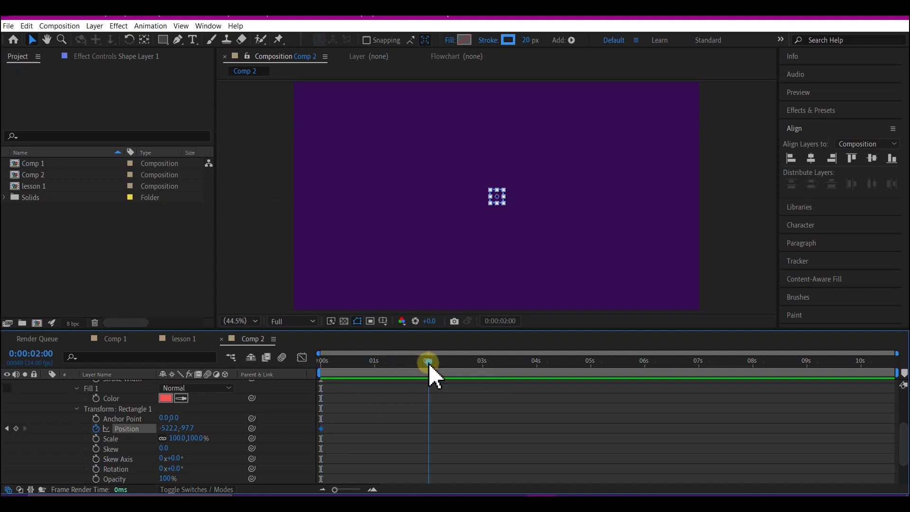
{"action": "scroll", "coordinate": [98, 407], "scroll_direction": "down", "scroll_amount": 1}
{"action": "left_click_drag", "start_coordinate": [179, 414], "coordinate": [6, 292]}
{"action": "left_click", "coordinate": [198, 414]}
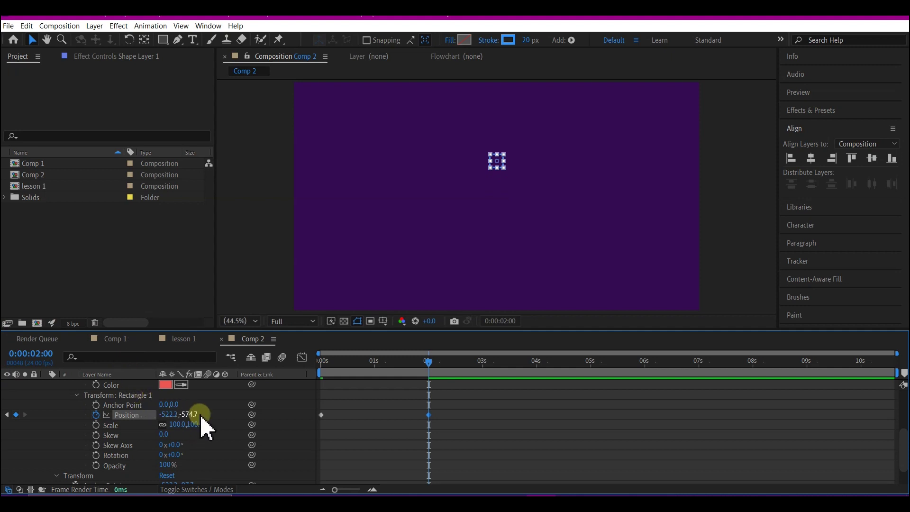
{"action": "left_click_drag", "start_coordinate": [188, 424], "coordinate": [315, 353]}
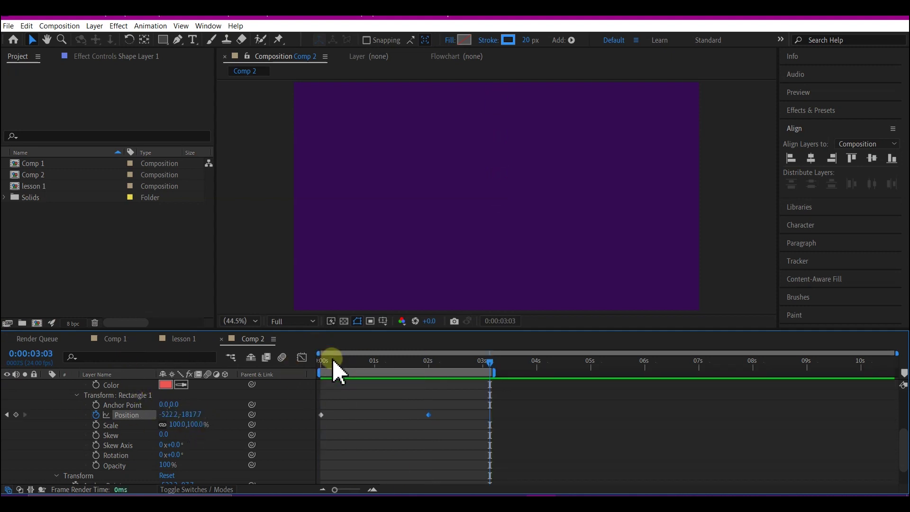
{"action": "key", "text": "Home"}
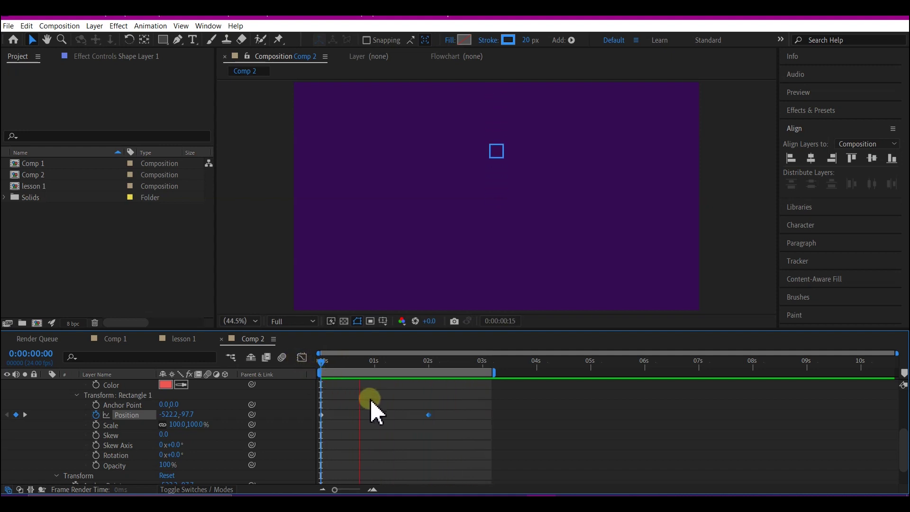
{"action": "key", "text": "space"}
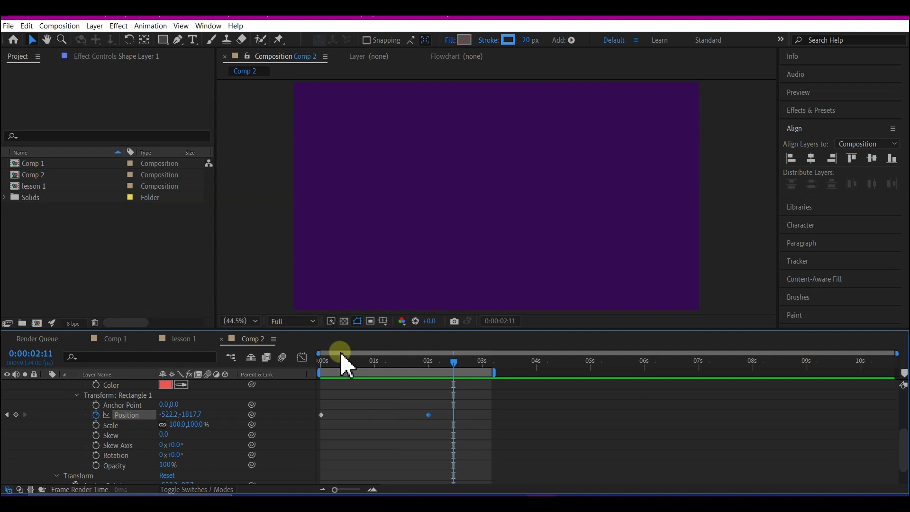
Keyframe Stroke Width and set it to 0 at frame 0.
{"action": "left_click_drag", "start_coordinate": [339, 362], "coordinate": [319, 370]}
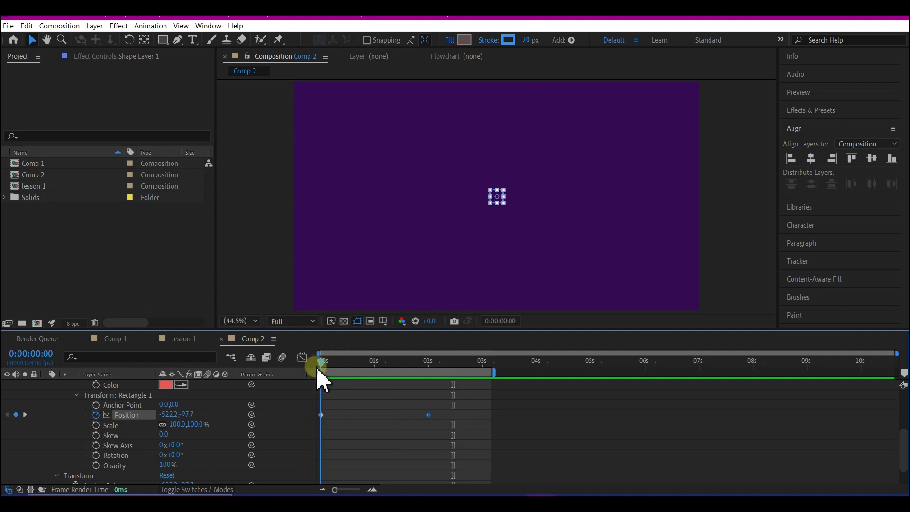
{"action": "scroll", "coordinate": [95, 407], "scroll_direction": "up", "scroll_amount": 3}
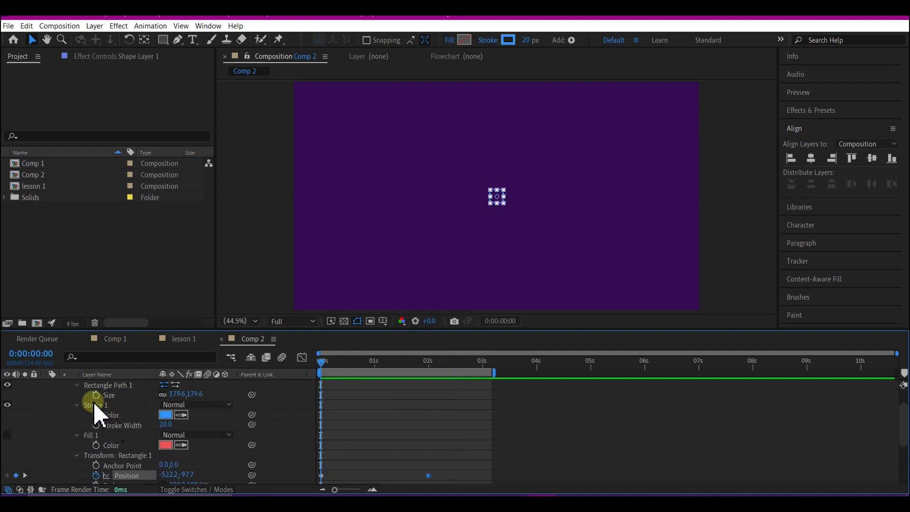
{"action": "left_click", "coordinate": [344, 365]}
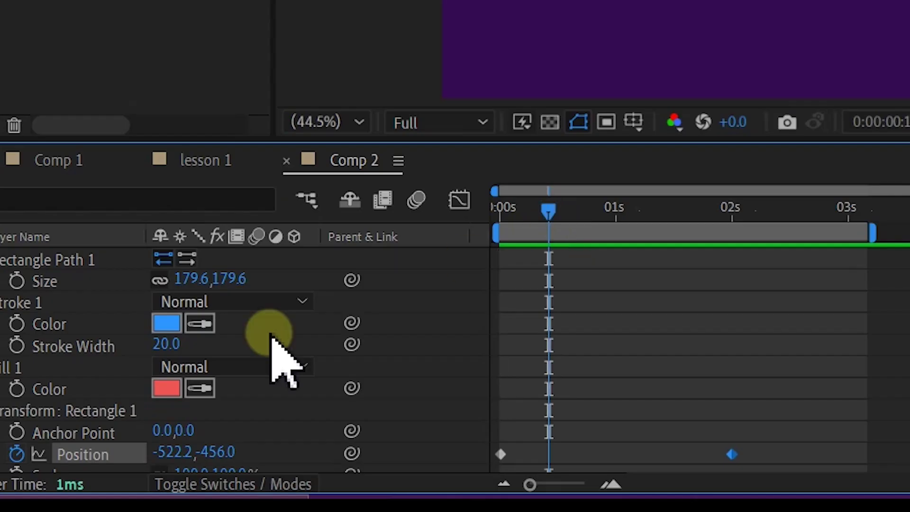
{"action": "left_click", "coordinate": [17, 346]}
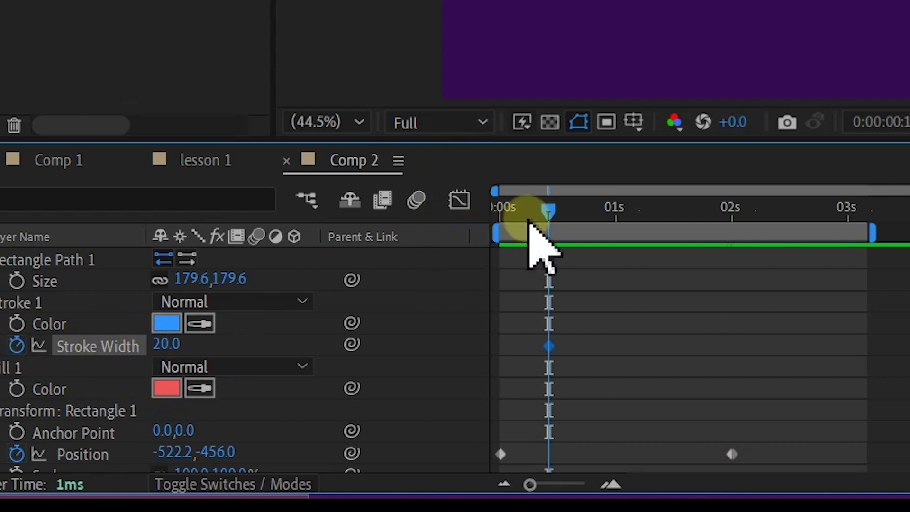
{"action": "mouse_move", "coordinate": [548, 211]}
{"action": "left_mouse_down"}
{"action": "mouse_move", "coordinate": [495, 231]}
{"action": "mouse_move", "coordinate": [479, 261]}
{"action": "left_mouse_up"}
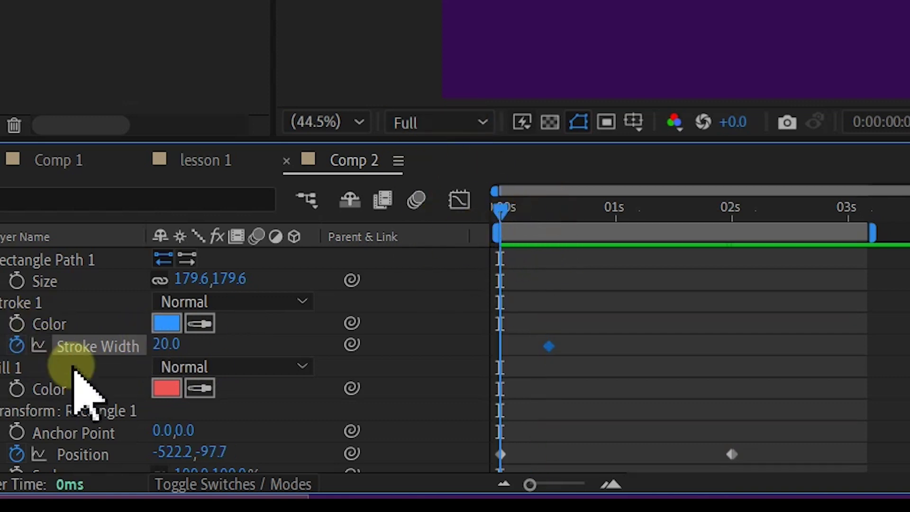
{"action": "left_click_drag", "start_coordinate": [151, 345], "coordinate": [160, 345]}
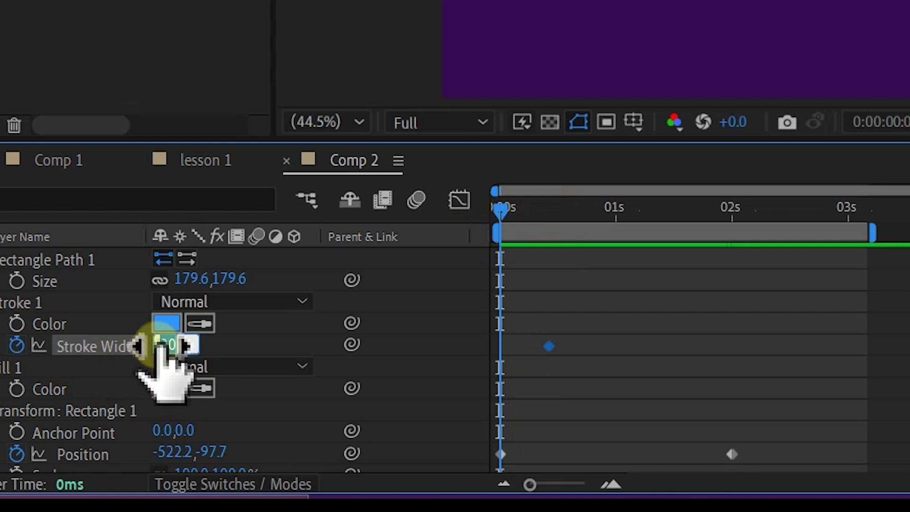
{"action": "type", "text": "0"}
{"action": "key", "text": "Return"}
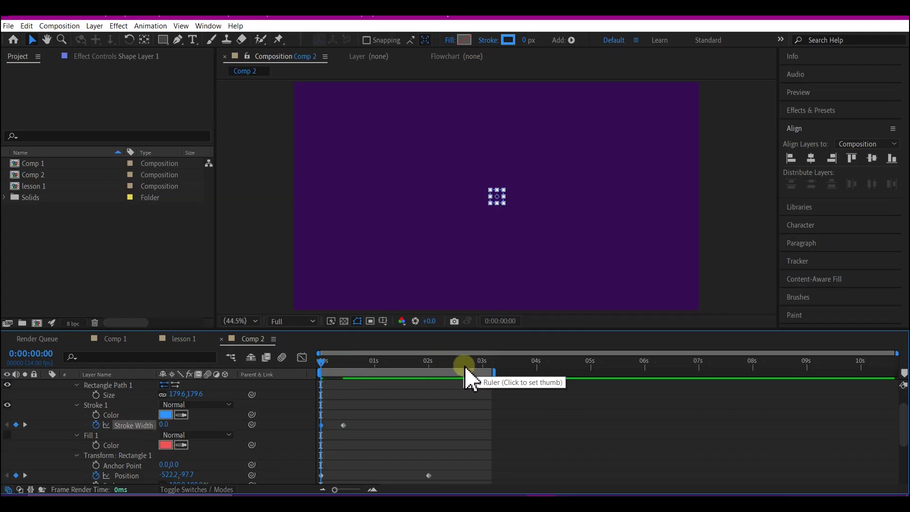
Copy the zero stroke-width keyframe and paste it at the 2-second mark.
{"action": "left_click", "coordinate": [429, 362]}
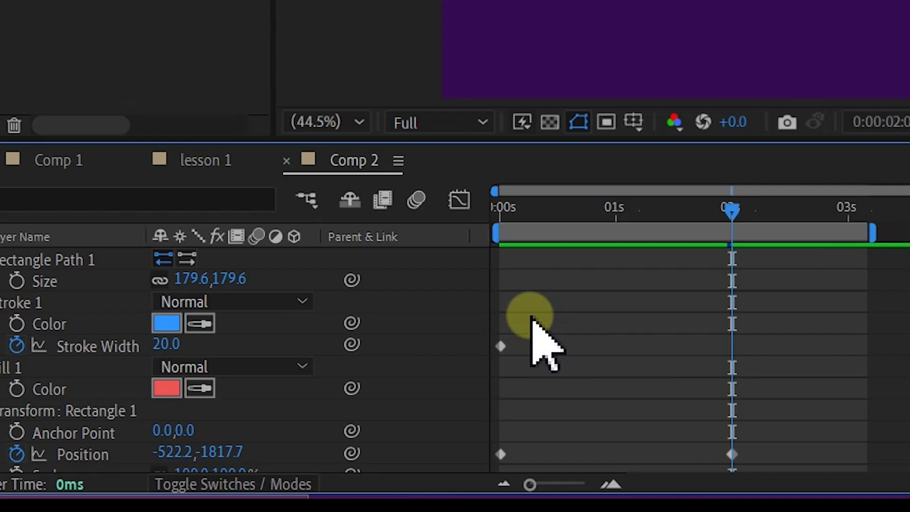
{"action": "left_click_drag", "start_coordinate": [334, 404], "coordinate": [315, 442]}
{"action": "left_click_drag", "start_coordinate": [486, 381], "coordinate": [486, 381]}
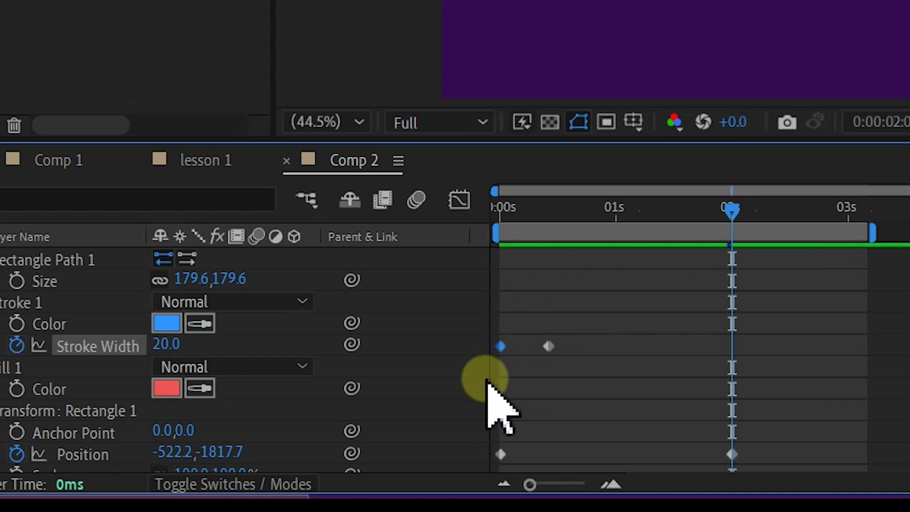
{"action": "key", "text": "ctrl+c"}
{"action": "key", "text": "ctrl+v"}
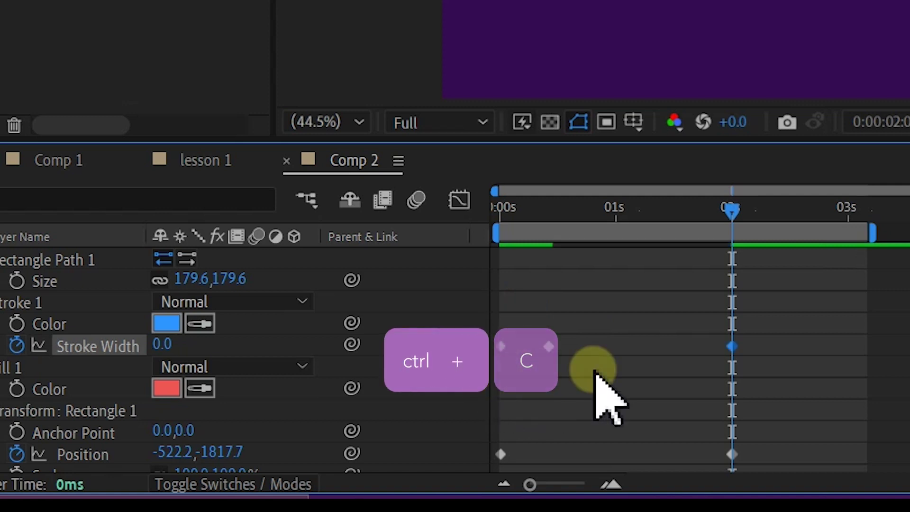
{"action": "key", "text": "ctrl+v"}
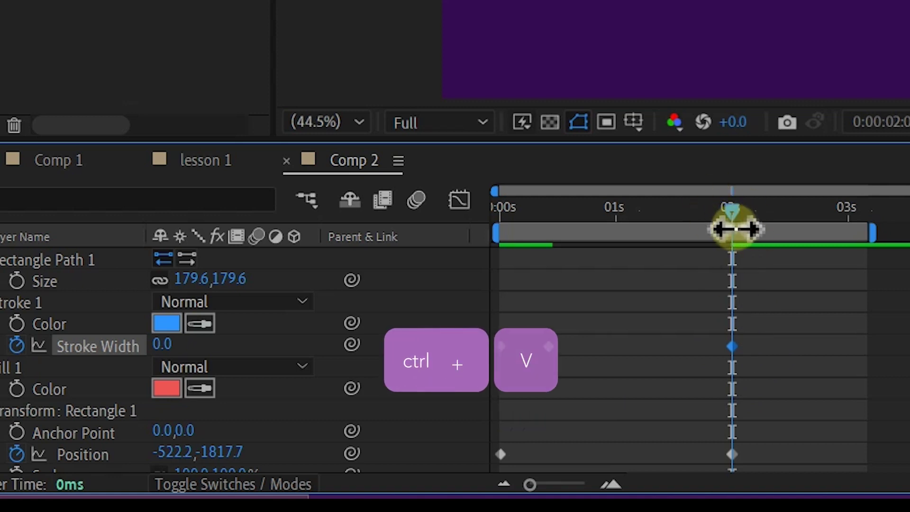
Copy the 20 px stroke-width keyframe and paste it shortly before 2 seconds.
{"action": "left_click_drag", "start_coordinate": [732, 215], "coordinate": [666, 230]}
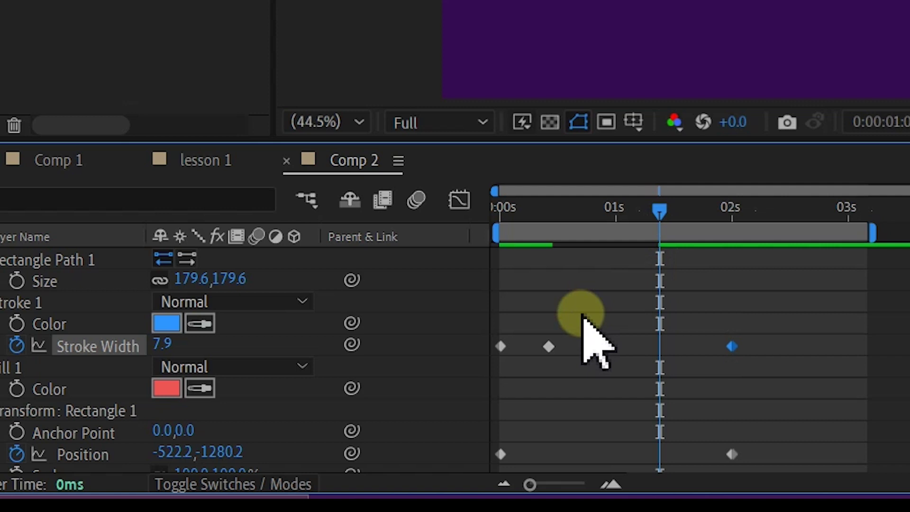
{"action": "left_click_drag", "start_coordinate": [587, 296], "coordinate": [523, 401]}
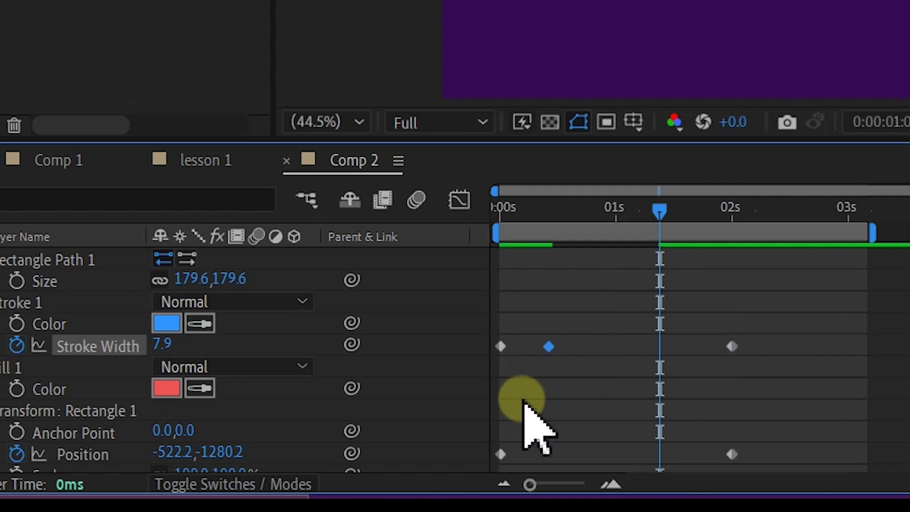
{"action": "key", "text": "ctrl+c"}
{"action": "key", "text": "ctrl+v"}
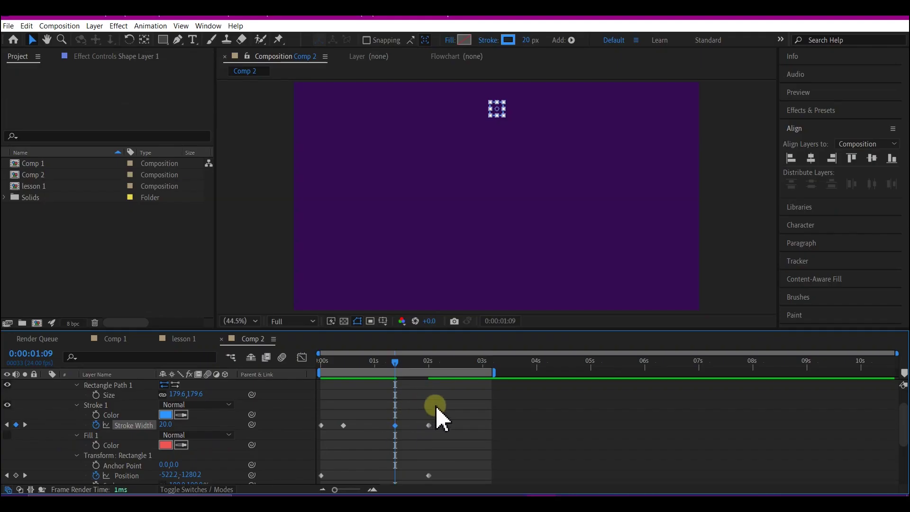
{"action": "left_click", "coordinate": [322, 362]}
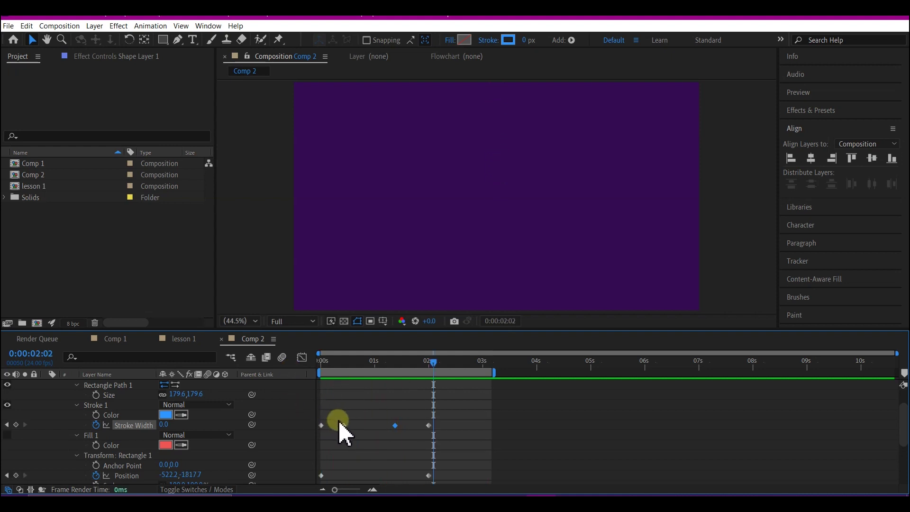
Keyframe Rotation from 0 at the start to 1x+0.0° at 2 seconds, then scrub to check.
{"action": "scroll", "coordinate": [132, 463], "scroll_direction": "down", "scroll_amount": 2}
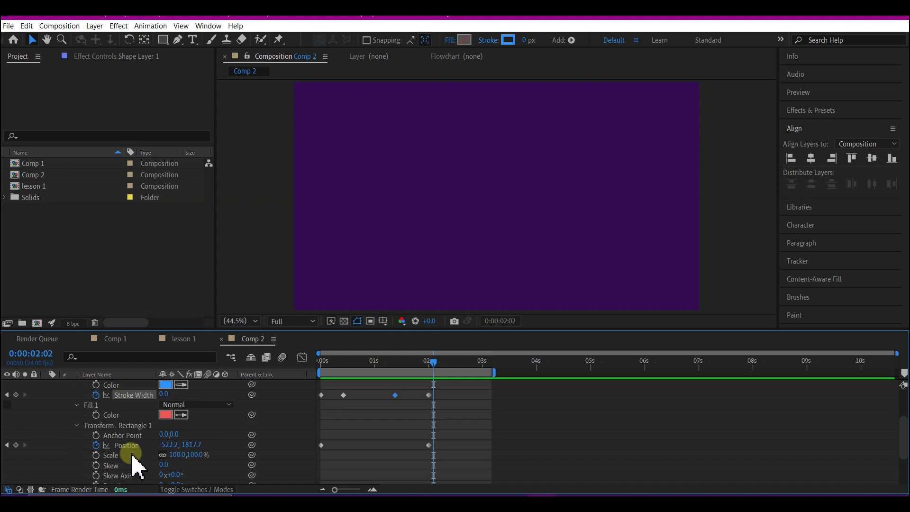
{"action": "mouse_move", "coordinate": [320, 379]}
{"action": "left_mouse_down"}
{"action": "mouse_move", "coordinate": [371, 386]}
{"action": "mouse_move", "coordinate": [321, 388]}
{"action": "left_mouse_up"}
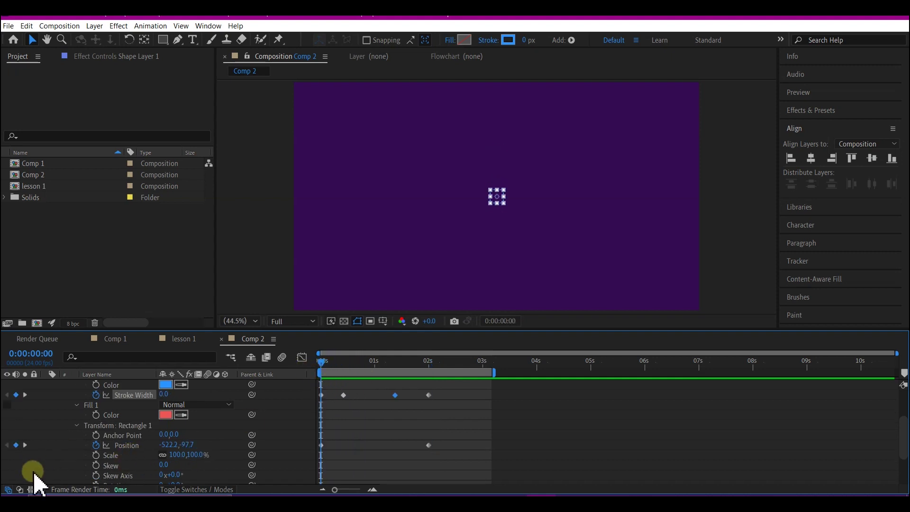
{"action": "scroll", "coordinate": [136, 468], "scroll_direction": "down", "scroll_amount": 3}
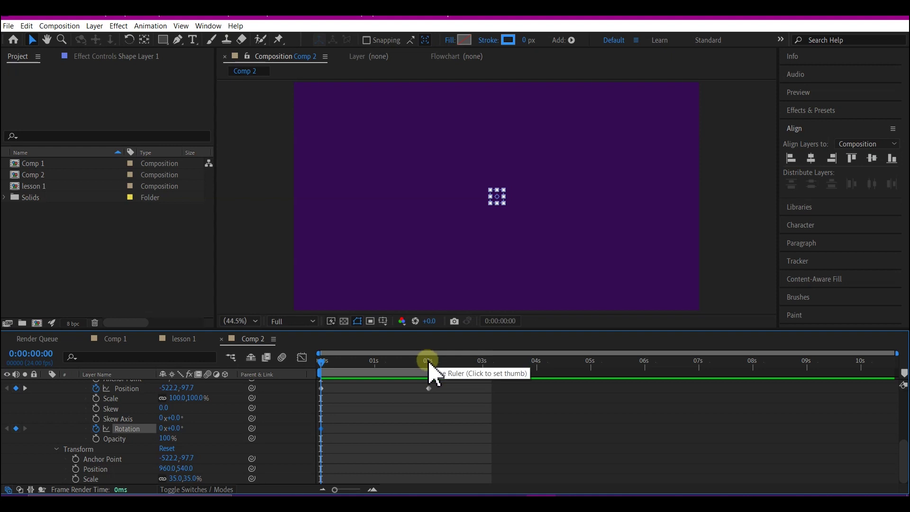
{"action": "left_click", "coordinate": [427, 361]}
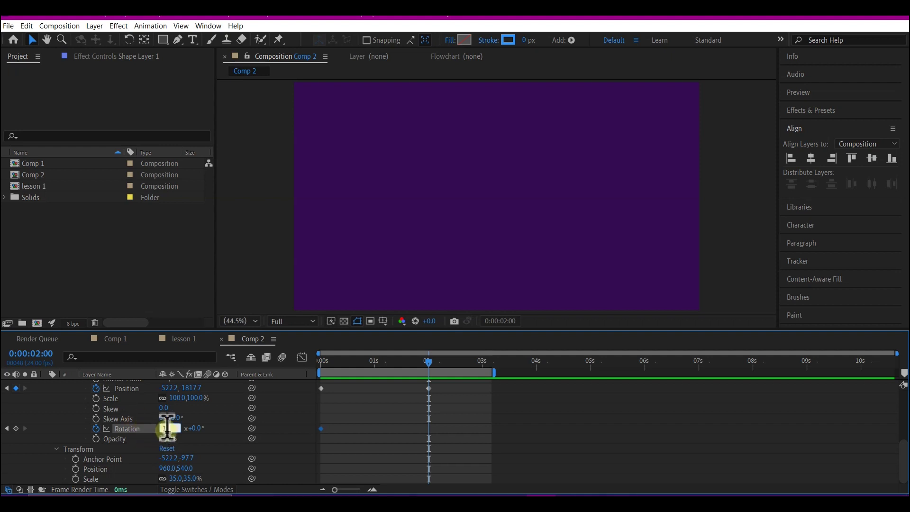
{"action": "left_click", "coordinate": [406, 459]}
{"action": "left_click_drag", "start_coordinate": [344, 366], "coordinate": [298, 368]}
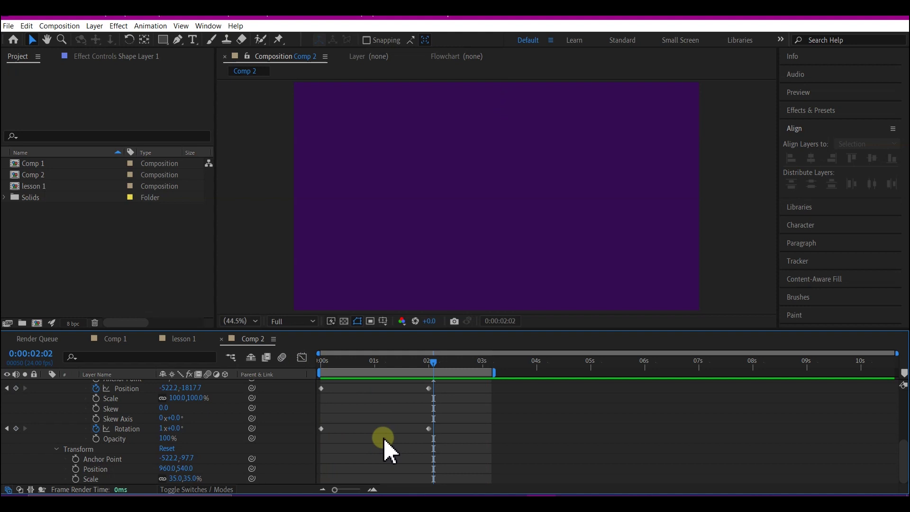
{"action": "scroll", "coordinate": [386, 447], "scroll_direction": "up", "scroll_amount": 3}
Select all Stroke Width, Position and Rotation keyframes and apply Keyframe Assistant > Easy Ease.
{"action": "key", "text": "u"}
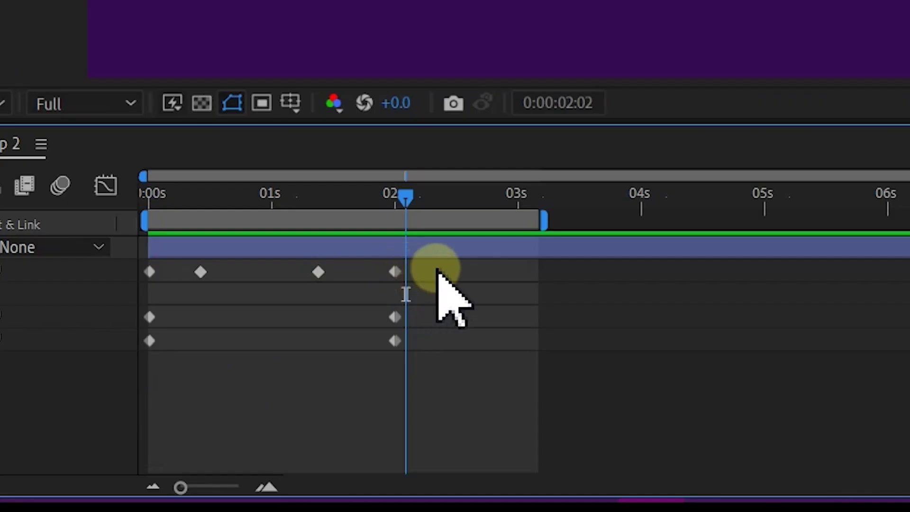
{"action": "left_click_drag", "start_coordinate": [446, 394], "coordinate": [398, 410]}
{"action": "left_click_drag", "start_coordinate": [324, 307], "coordinate": [131, 389]}
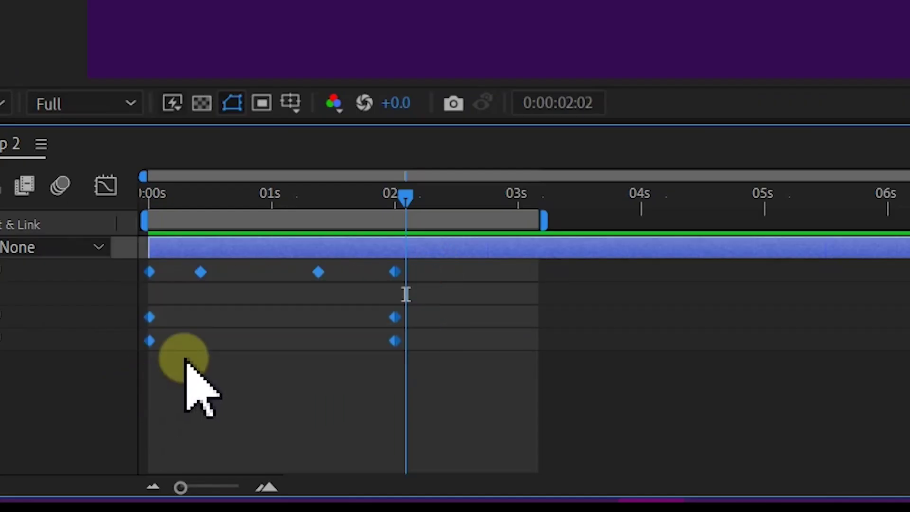
{"action": "right_click", "coordinate": [318, 272]}
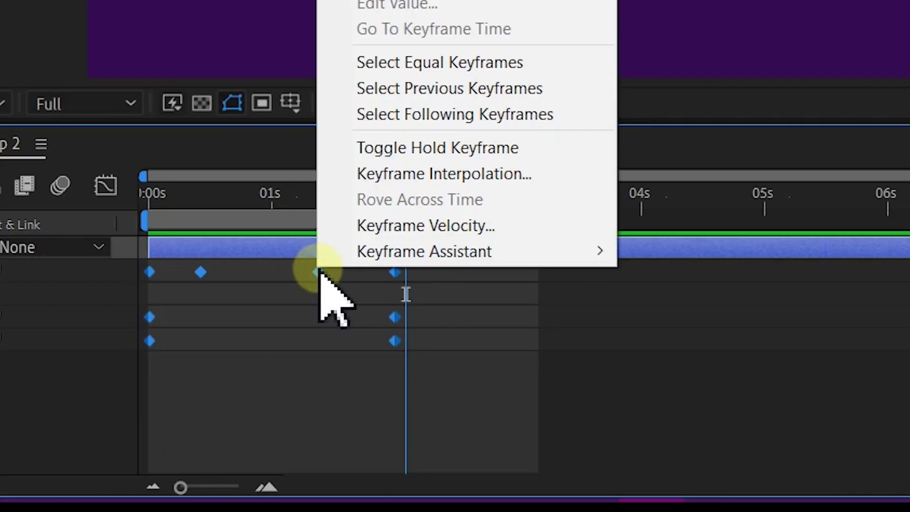
{"action": "mouse_move", "coordinate": [383, 254]}
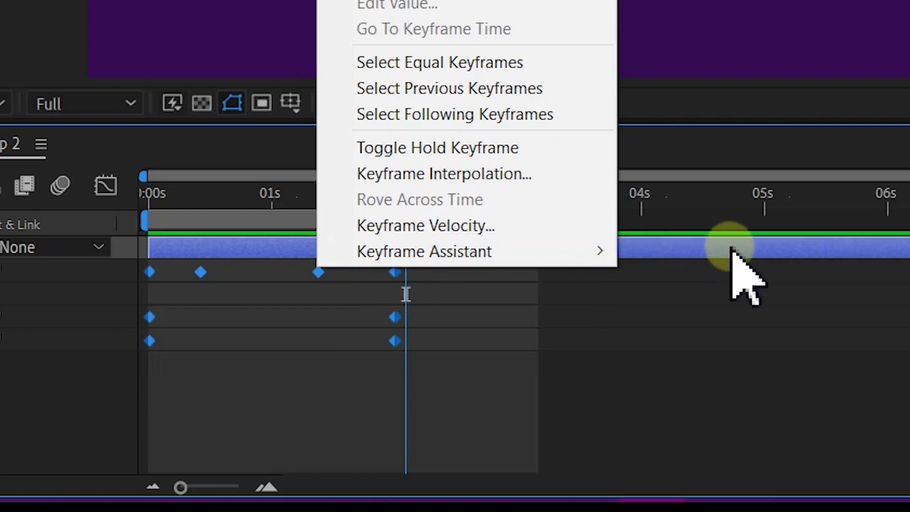
{"action": "left_click", "coordinate": [682, 330]}
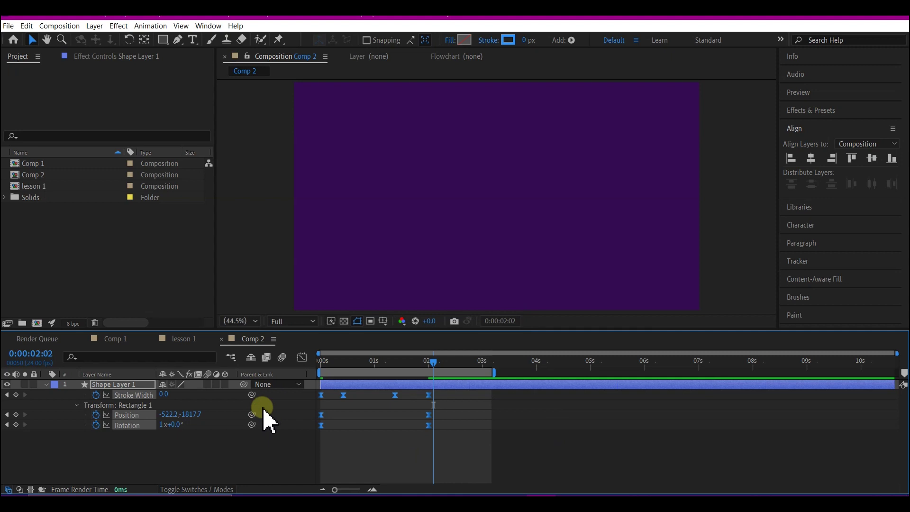
Alt-drag the keyframes to compress the animation toward 1.5 seconds, then scrub back to preview.
{"action": "left_click", "coordinate": [336, 361]}
{"action": "left_click_drag", "start_coordinate": [336, 364], "coordinate": [302, 369]}
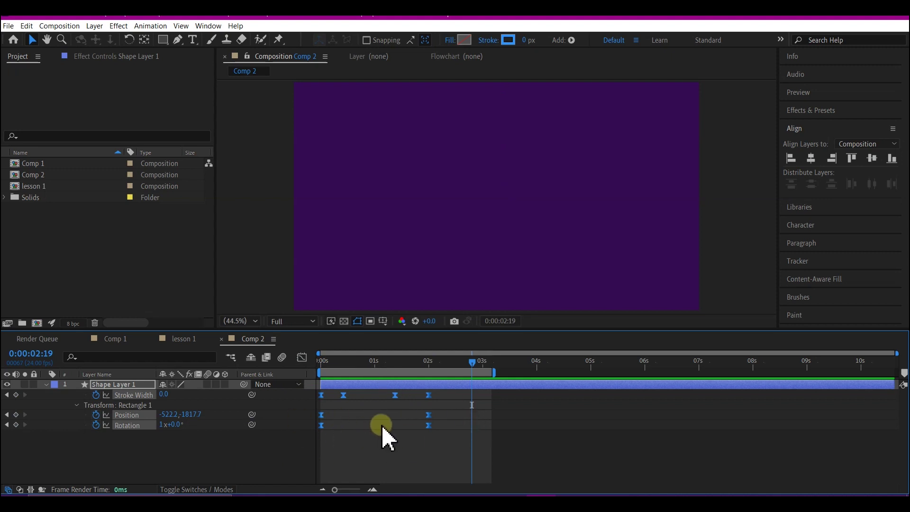
{"action": "key", "text": "alt"}
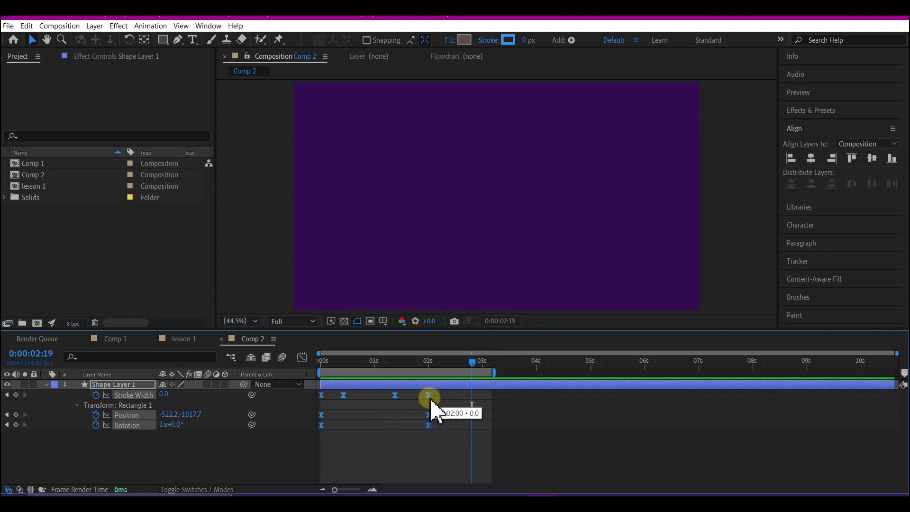
{"action": "left_click_drag", "start_coordinate": [430, 400], "coordinate": [393, 411]}
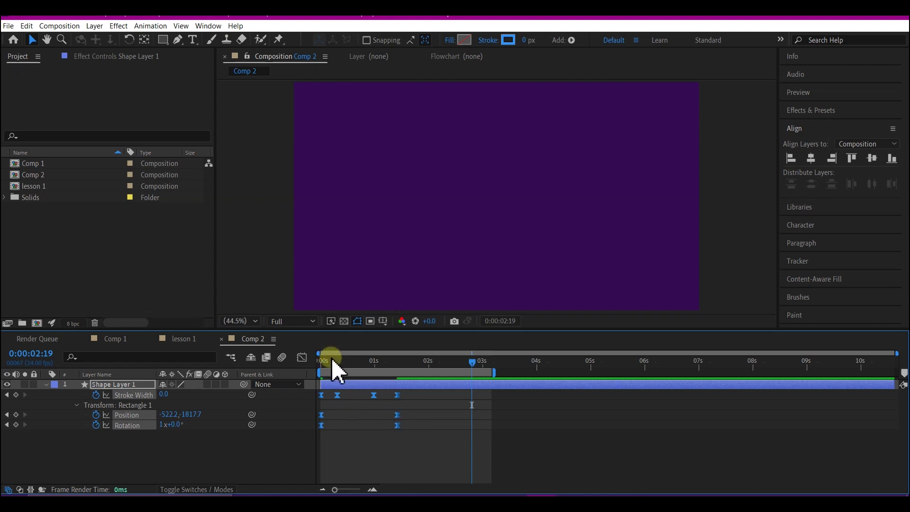
{"action": "left_click_drag", "start_coordinate": [335, 362], "coordinate": [315, 368]}
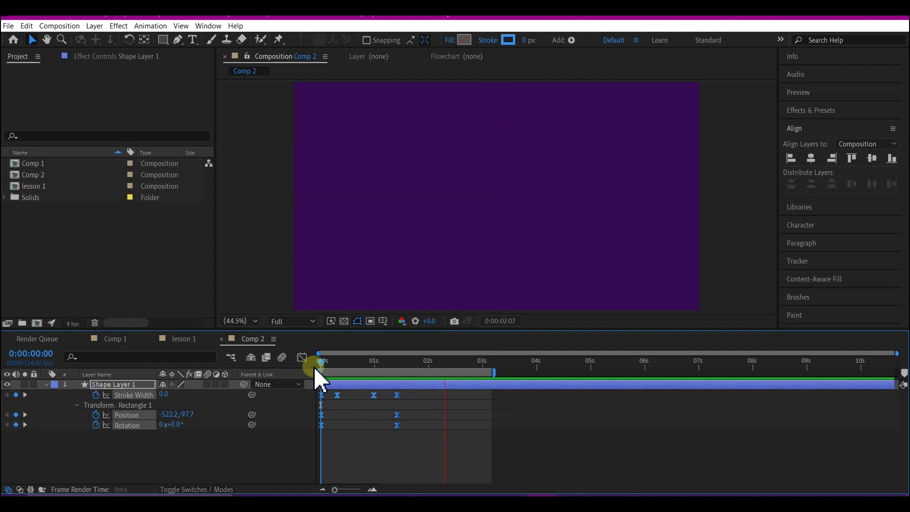
Slide the keyframes earlier, nudge the later ones back, and end the work area at 2 seconds.
{"action": "left_click", "coordinate": [397, 395]}
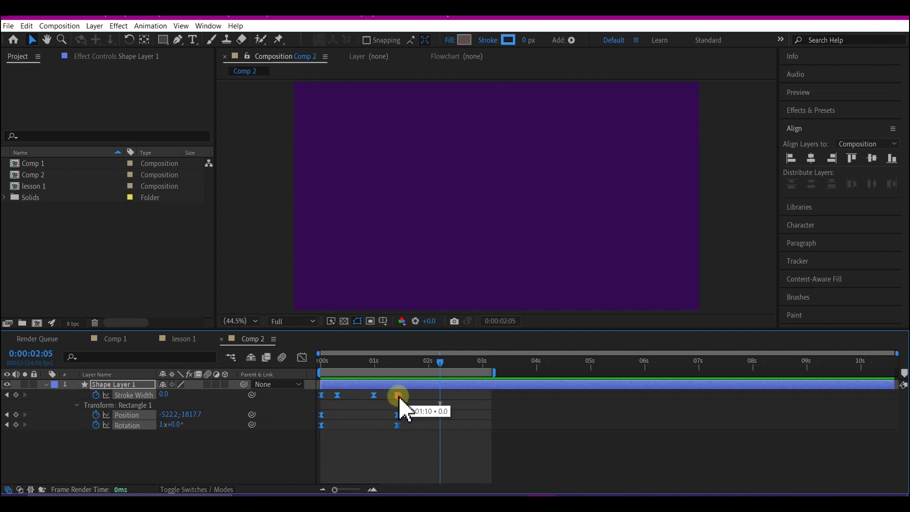
{"action": "left_click_drag", "start_coordinate": [399, 396], "coordinate": [389, 398]}
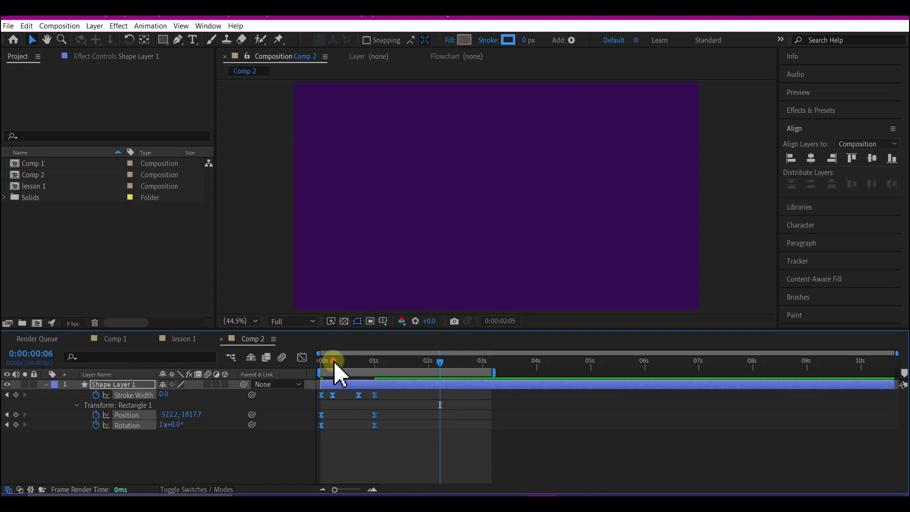
{"action": "left_click_drag", "start_coordinate": [334, 363], "coordinate": [313, 369]}
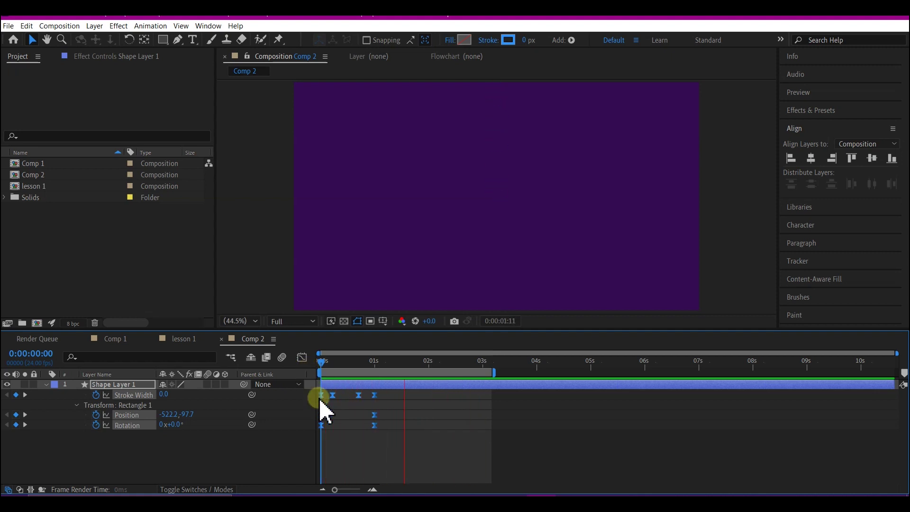
{"action": "key", "text": "space"}
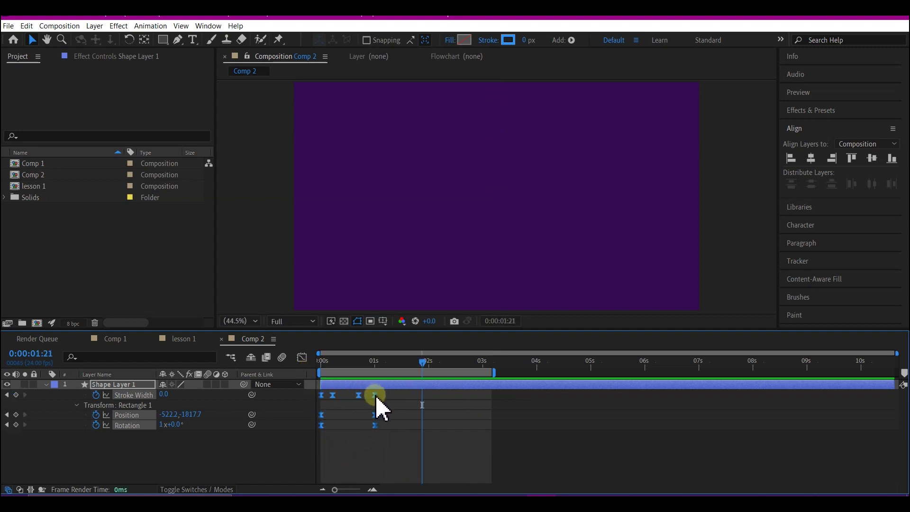
{"action": "left_click_drag", "start_coordinate": [378, 397], "coordinate": [391, 403]}
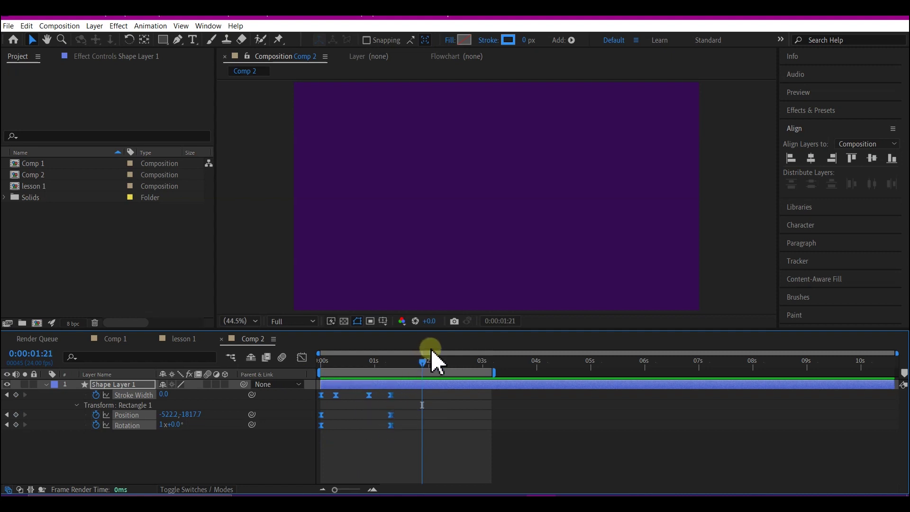
{"action": "left_click_drag", "start_coordinate": [454, 362], "coordinate": [414, 406]}
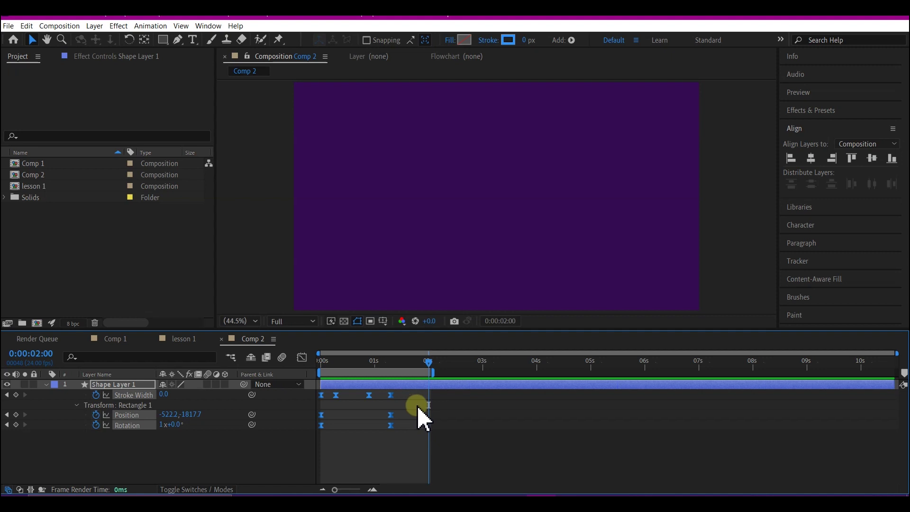
{"action": "left_click_drag", "start_coordinate": [418, 408], "coordinate": [384, 415]}
Select the final Rotation keyframe and show its speed graph in the Graph Editor.
{"action": "left_click", "coordinate": [370, 435]}
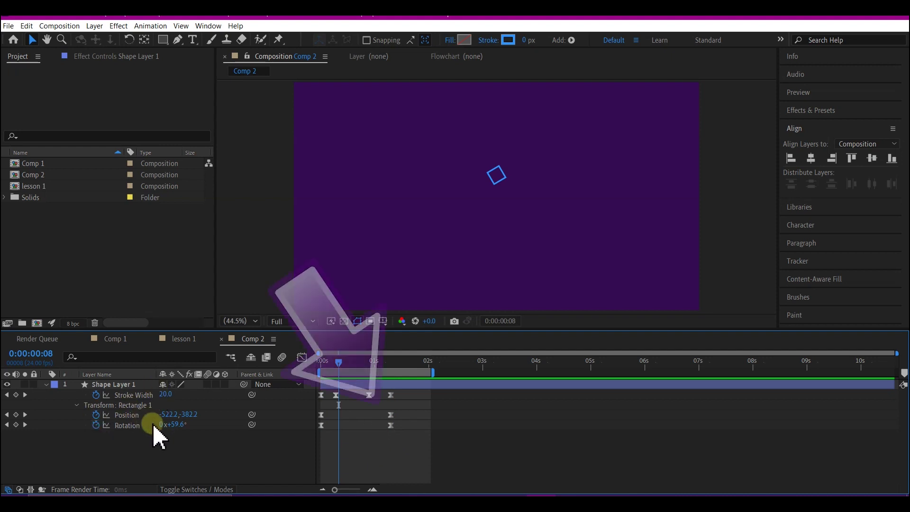
{"action": "left_click", "coordinate": [321, 425]}
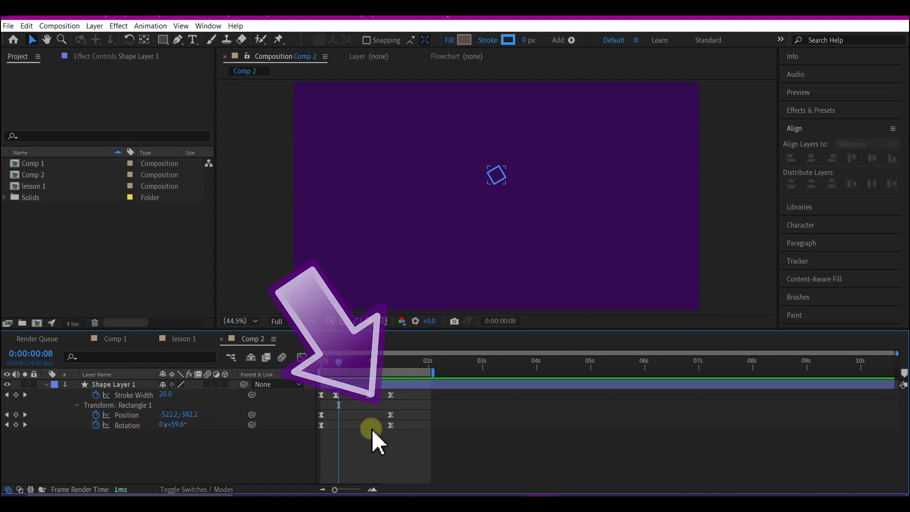
{"action": "left_click", "coordinate": [390, 425]}
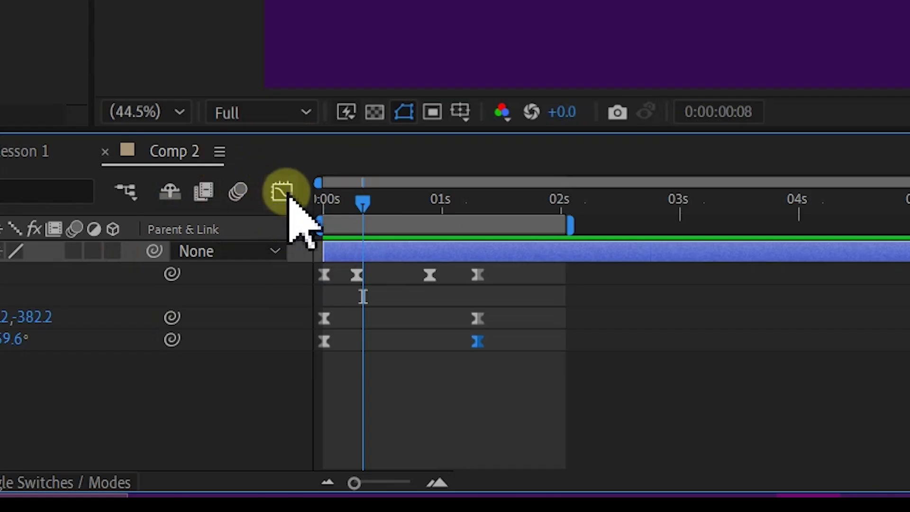
{"action": "left_click", "coordinate": [283, 192]}
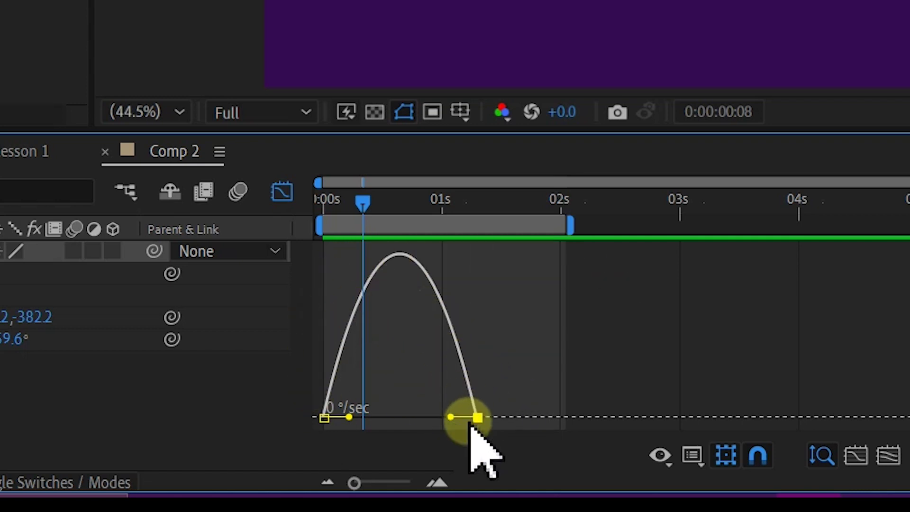
Set the end keyframe's influence to 99.83% for a slow ease-in, then close the Graph Editor.
{"action": "right_click", "coordinate": [487, 299]}
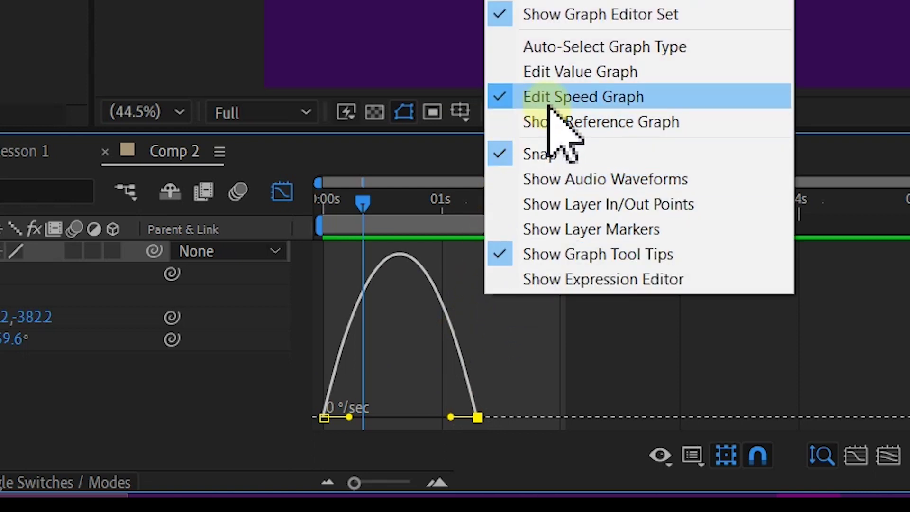
{"action": "left_click", "coordinate": [573, 100]}
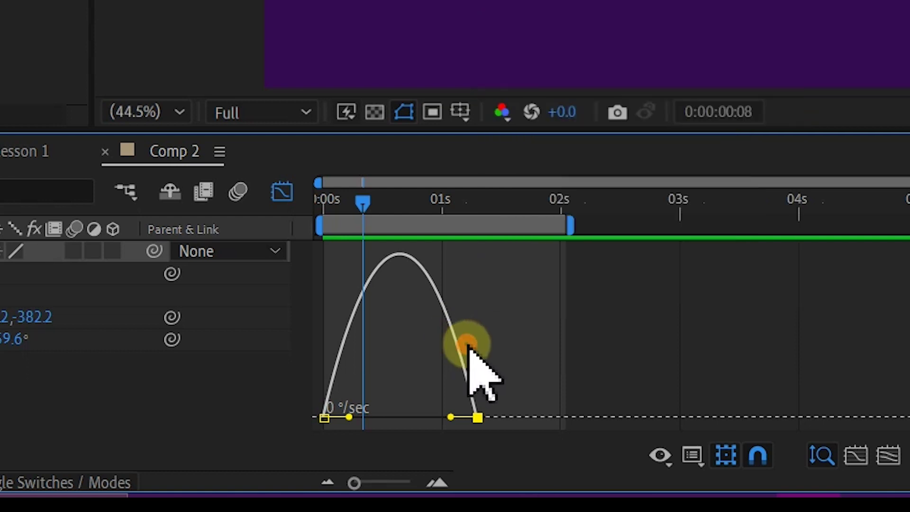
{"action": "left_click", "coordinate": [471, 365]}
{"action": "left_click_drag", "start_coordinate": [495, 386], "coordinate": [400, 430]}
{"action": "left_click", "coordinate": [478, 417]}
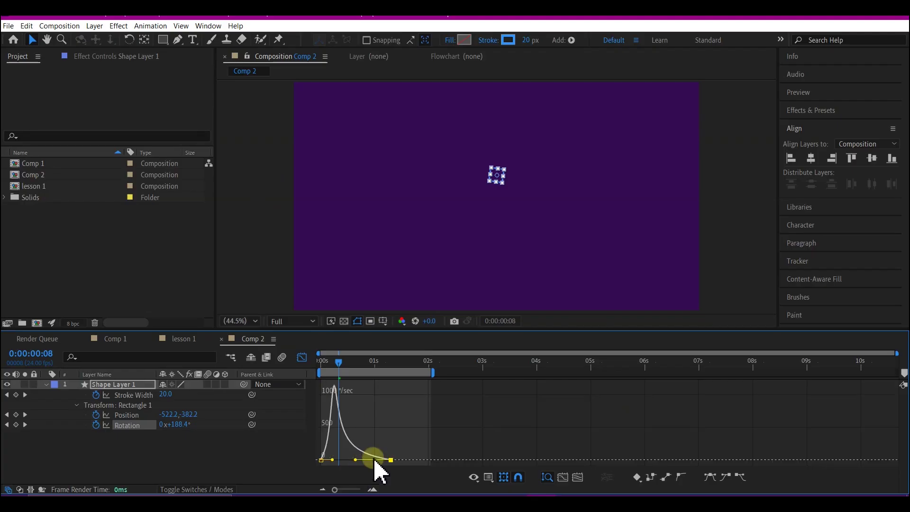
{"action": "left_click", "coordinate": [302, 358]}
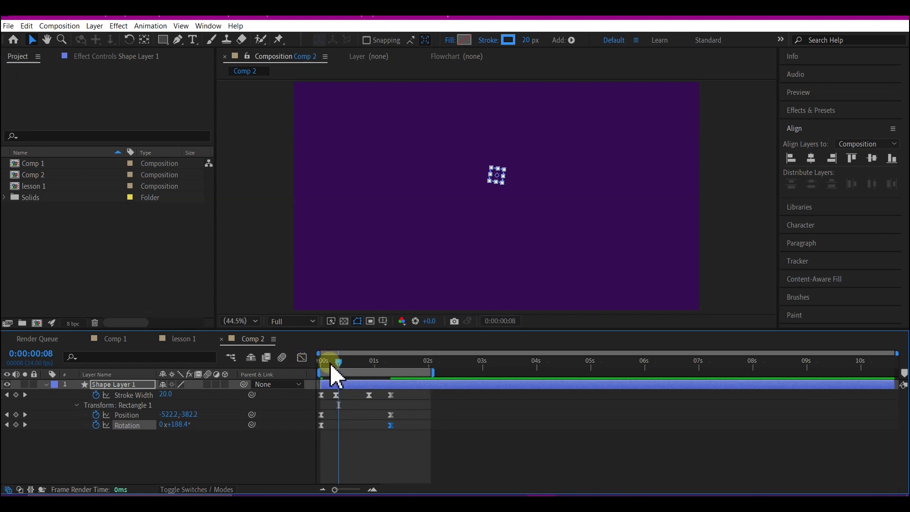
At the first frame, add a Repeater to Shape Layer 1's contents.
{"action": "left_click", "coordinate": [325, 363]}
{"action": "left_click_drag", "start_coordinate": [317, 377], "coordinate": [303, 389]}
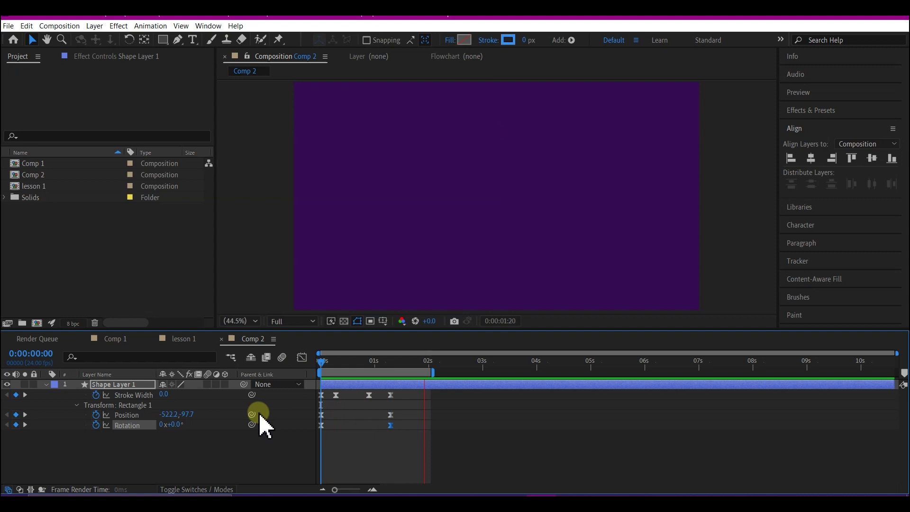
{"action": "left_click", "coordinate": [46, 384]}
{"action": "left_click", "coordinate": [46, 384]}
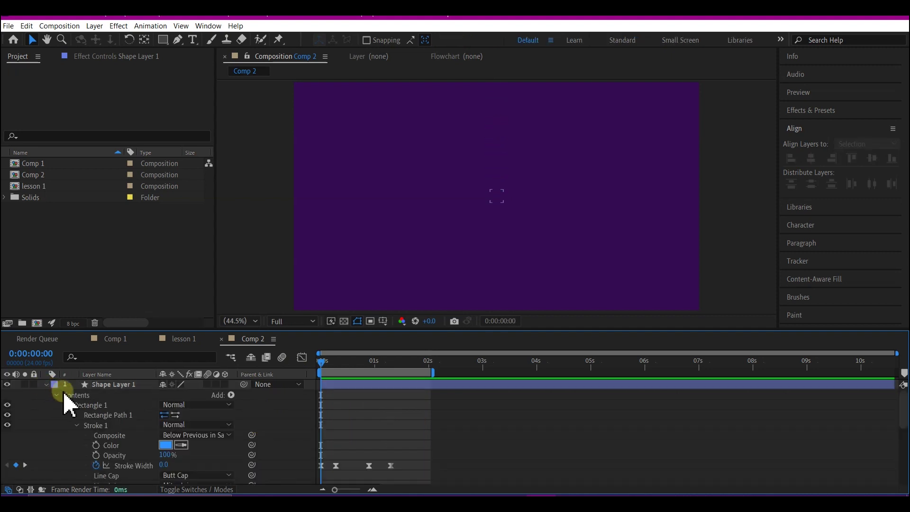
{"action": "left_click", "coordinate": [231, 395]}
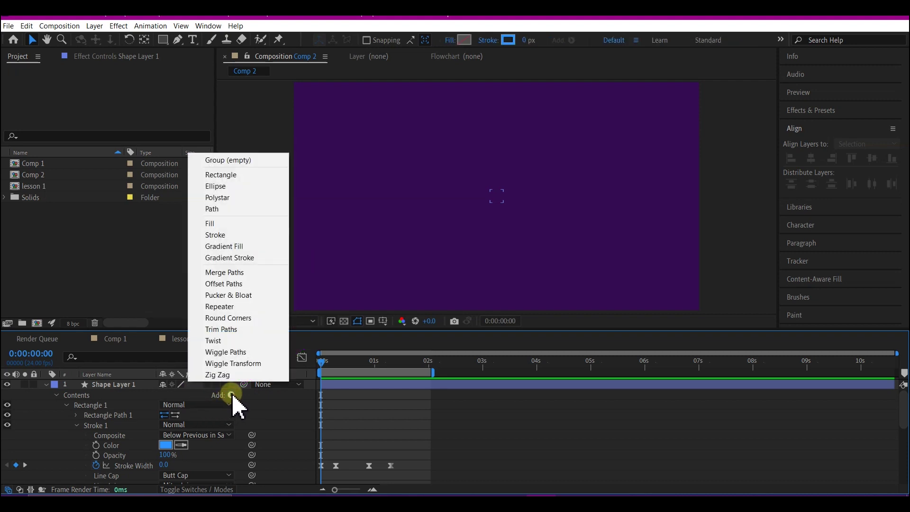
{"action": "left_click", "coordinate": [235, 306]}
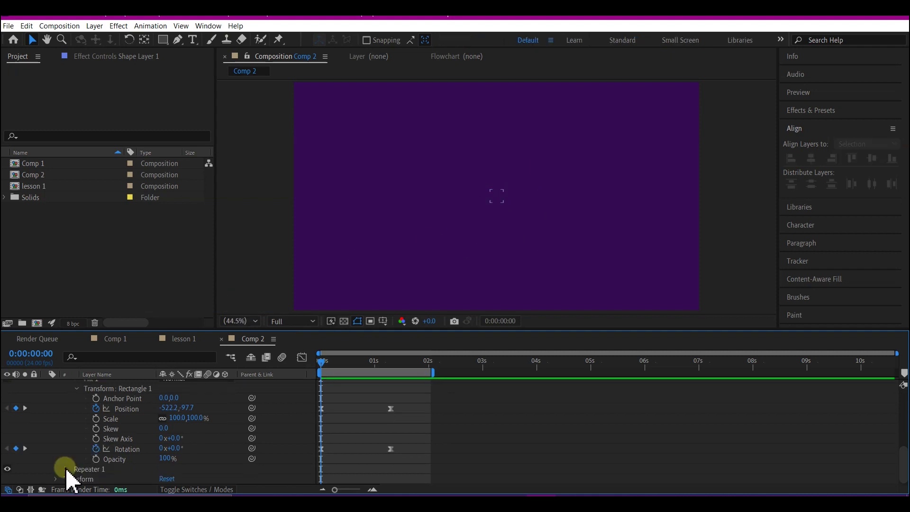
Set the Repeater to 15 copies with zero position offset, rotating each copy to form a ring.
{"action": "left_click", "coordinate": [67, 470]}
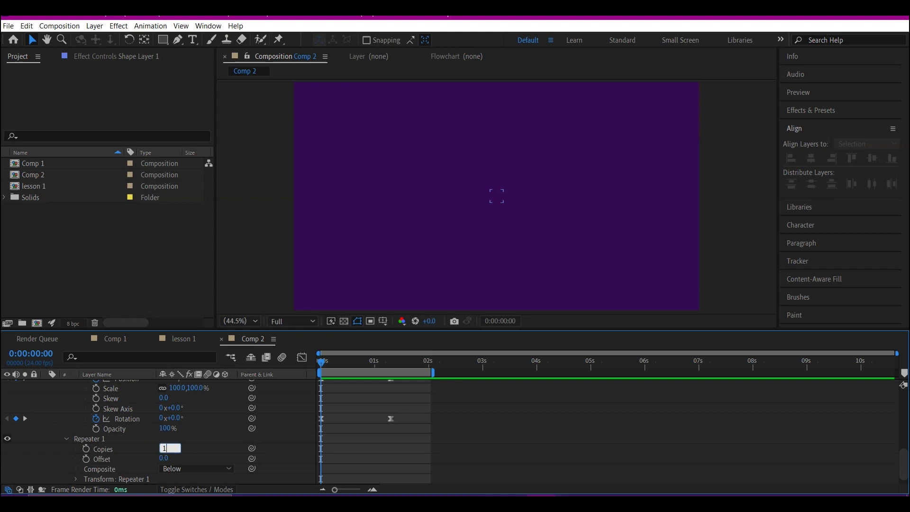
{"action": "type", "text": "5"}
{"action": "key", "text": "Return"}
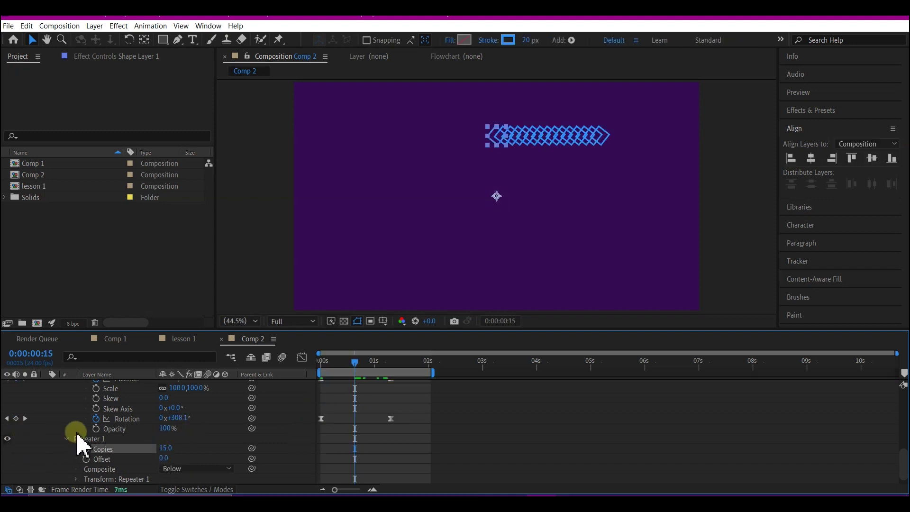
{"action": "scroll", "coordinate": [83, 476], "scroll_direction": "down", "scroll_amount": 1}
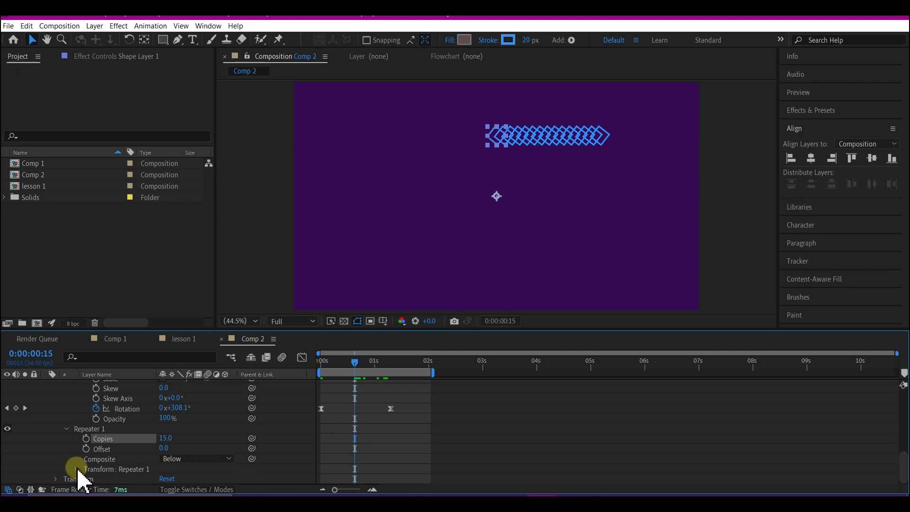
{"action": "left_click", "coordinate": [77, 469]}
{"action": "scroll", "coordinate": [75, 473], "scroll_direction": "down", "scroll_amount": 5}
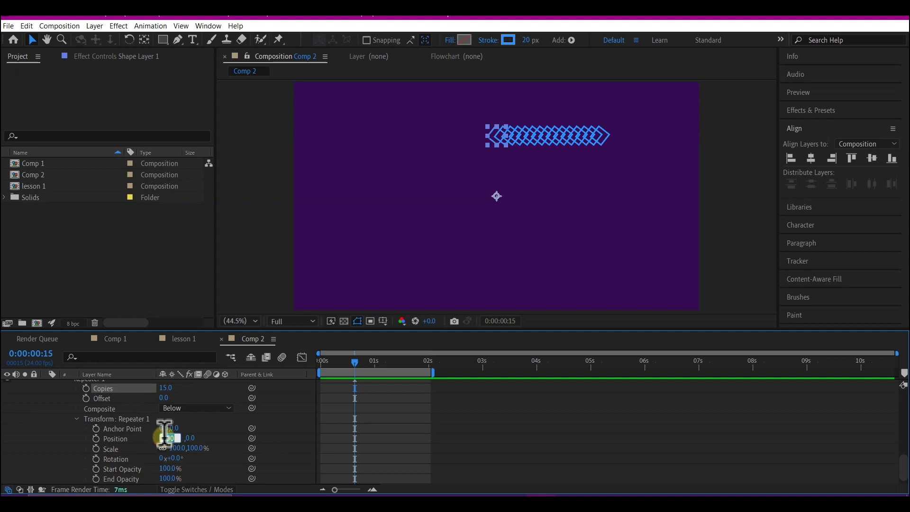
{"action": "type", "text": "0"}
{"action": "key", "text": "Return"}
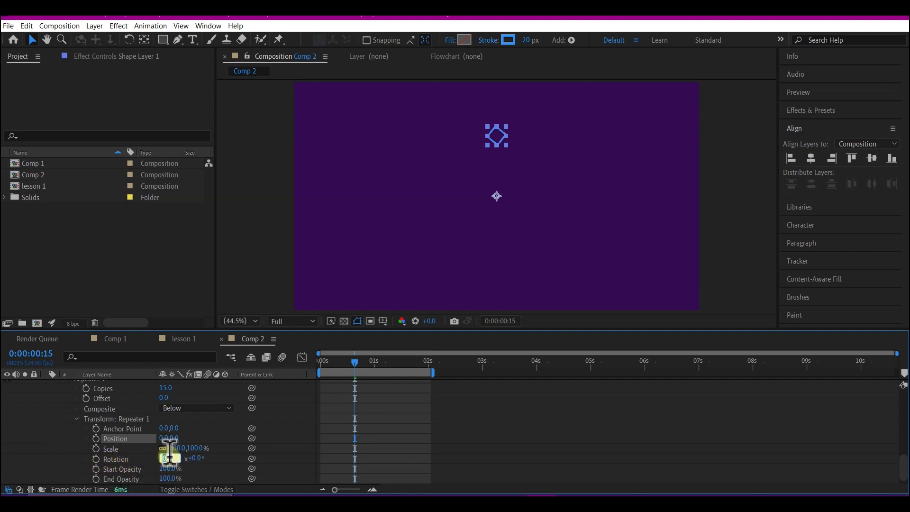
{"action": "left_click", "coordinate": [187, 469]}
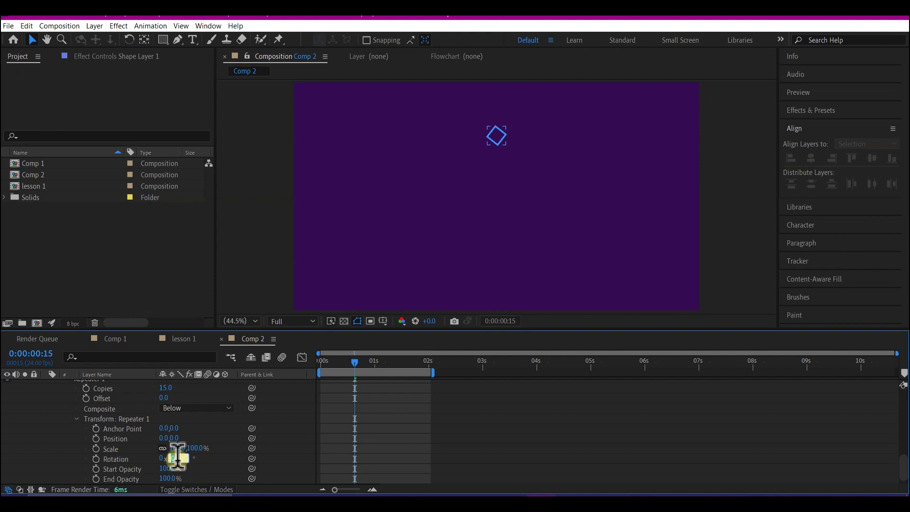
{"action": "left_click_drag", "start_coordinate": [177, 457], "coordinate": [183, 485]}
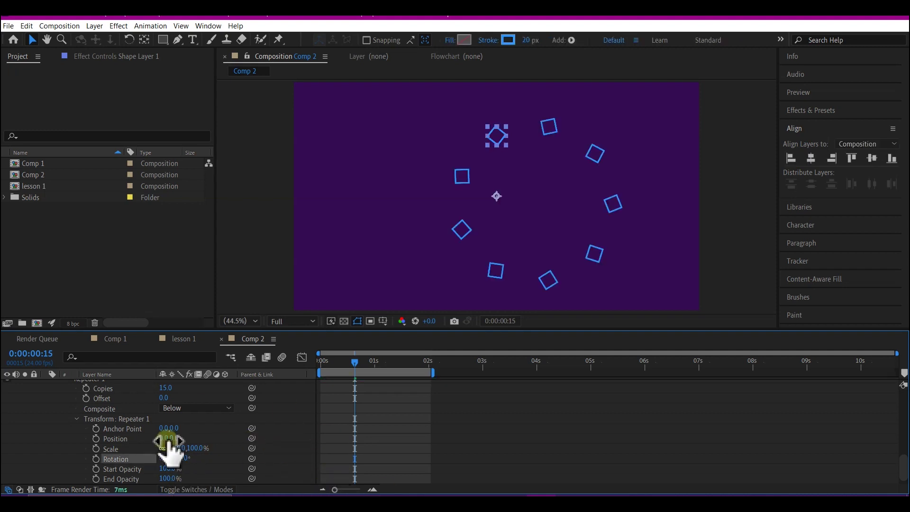
Preview the ring of squares from the first frame and show only the animated properties.
{"action": "left_click", "coordinate": [329, 362]}
{"action": "left_click_drag", "start_coordinate": [328, 363], "coordinate": [302, 369]}
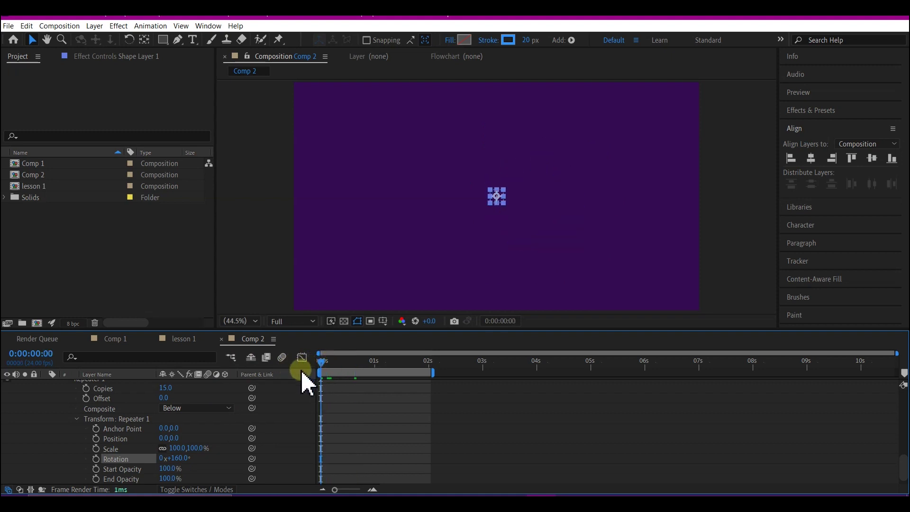
{"action": "key", "text": "space"}
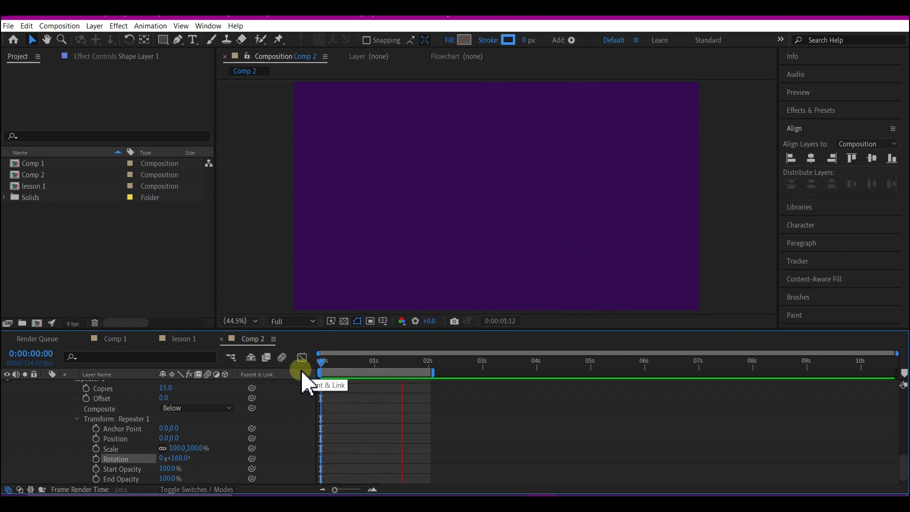
{"action": "key", "text": "u"}
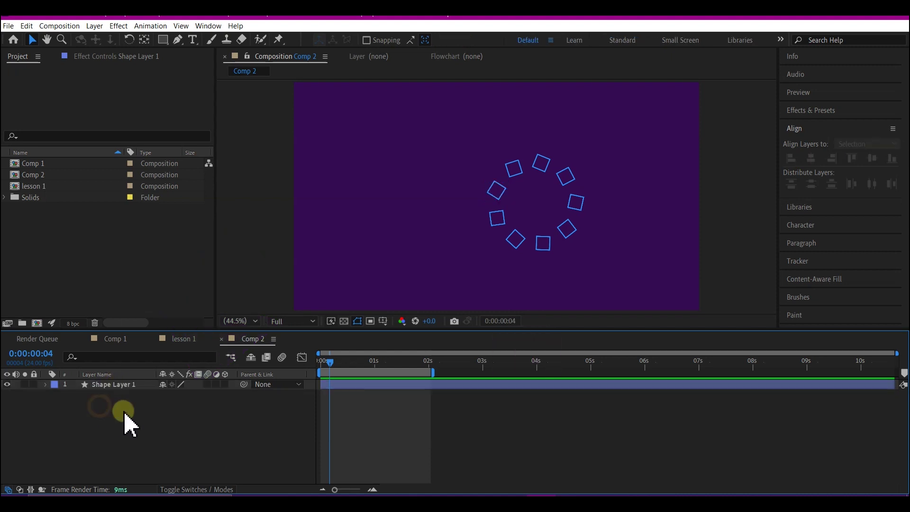
Create a comp-sized 1920×1080 solid layer named 'bg' above Shape Layer 1.
{"action": "right_click", "coordinate": [123, 408]}
{"action": "mouse_move", "coordinate": [160, 282]}
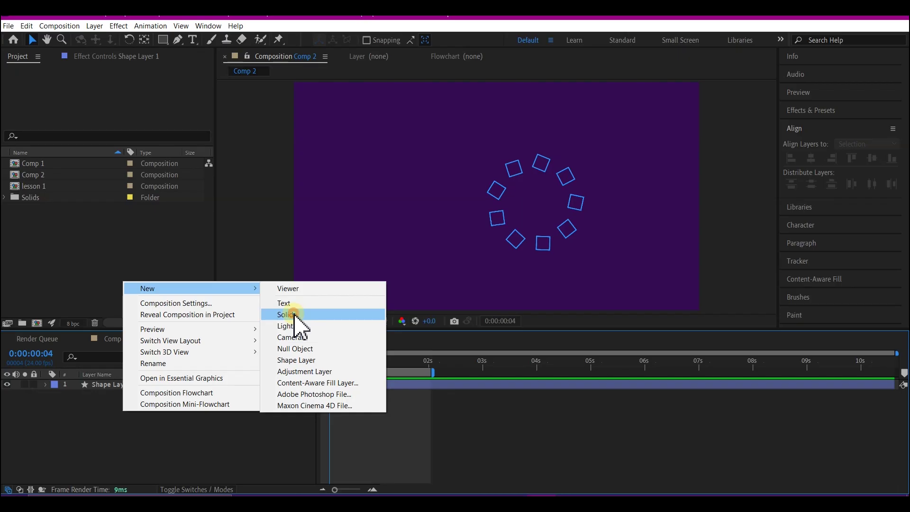
{"action": "left_click", "coordinate": [559, 96]}
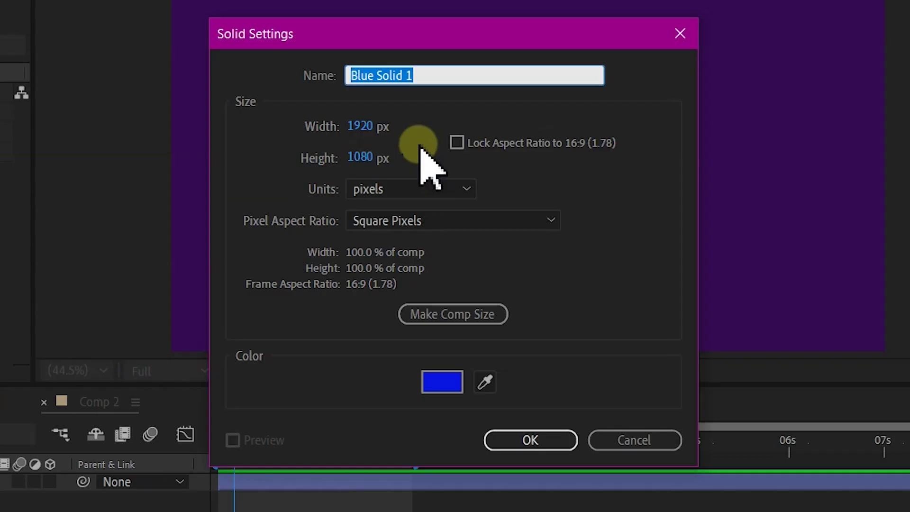
{"action": "type", "text": "bg"}
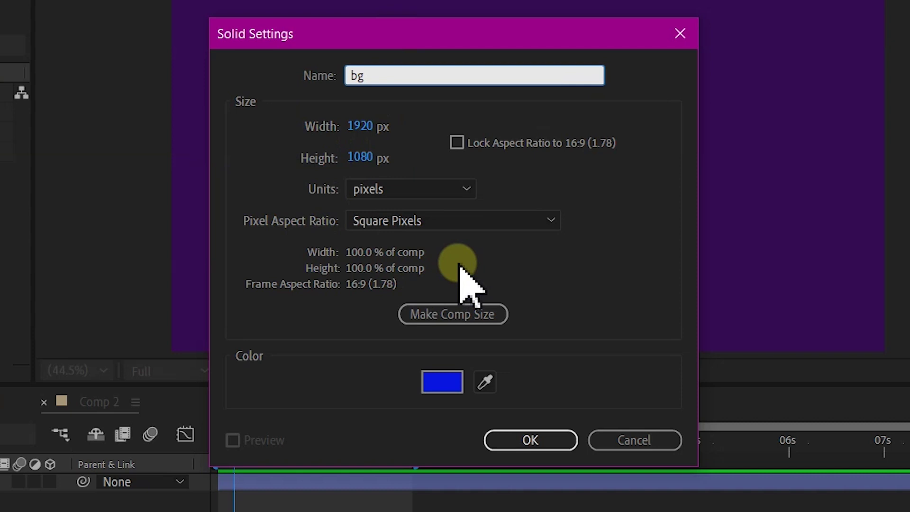
{"action": "left_click", "coordinate": [456, 321]}
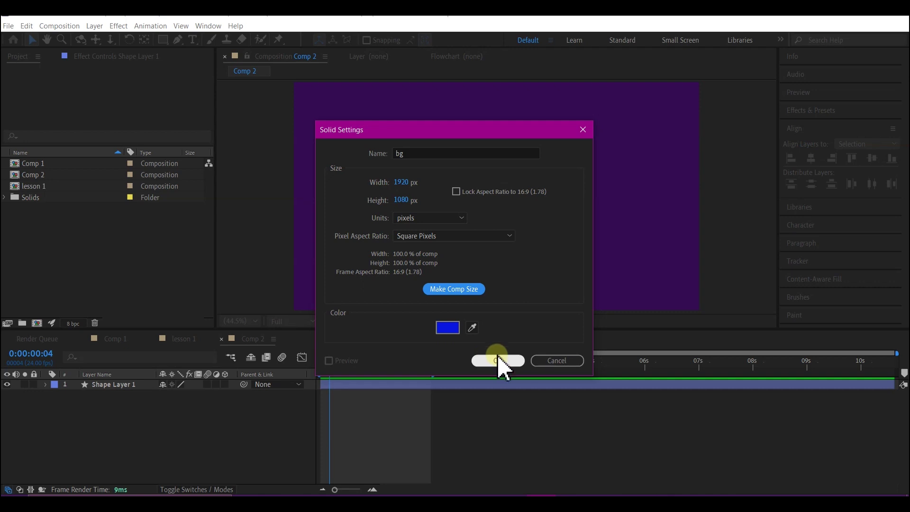
{"action": "left_click", "coordinate": [530, 439]}
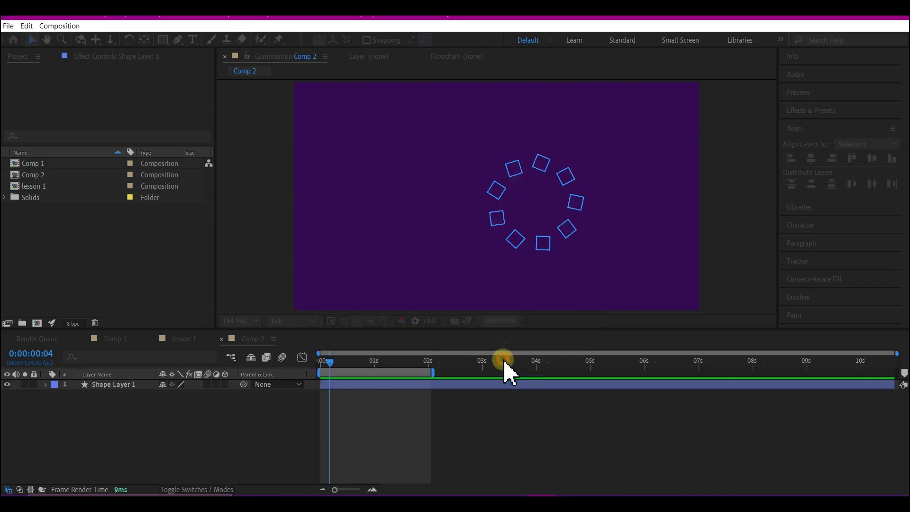
Find Gradient Ramp in Effects & Presets and apply it to the bg layer.
{"action": "left_click", "coordinate": [829, 116]}
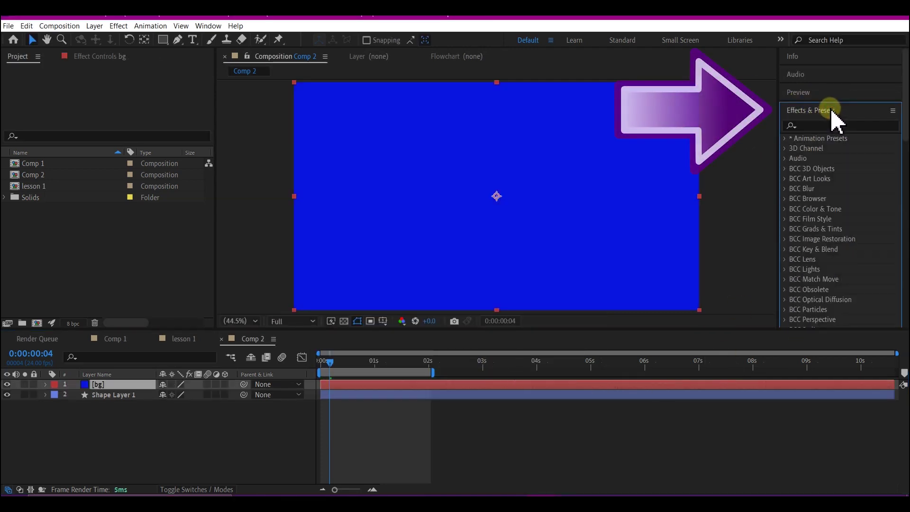
{"action": "left_click", "coordinate": [814, 126]}
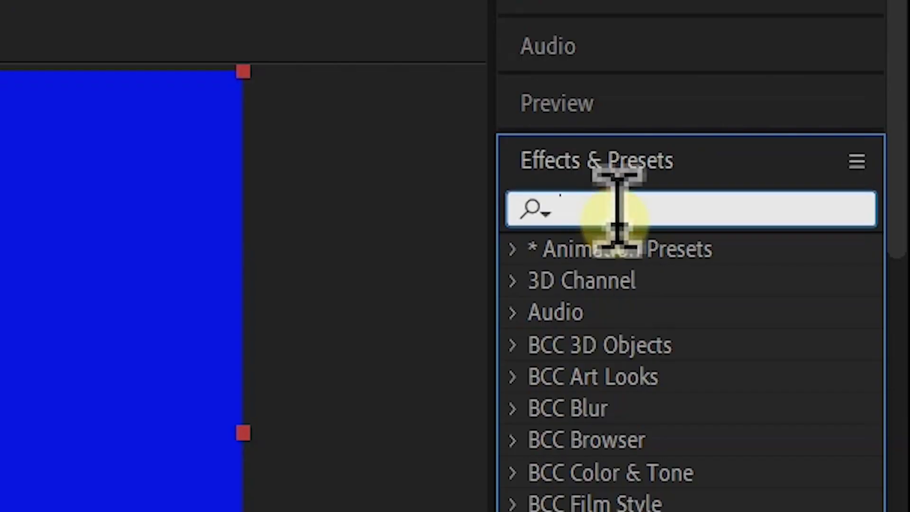
{"action": "type", "text": "ramp"}
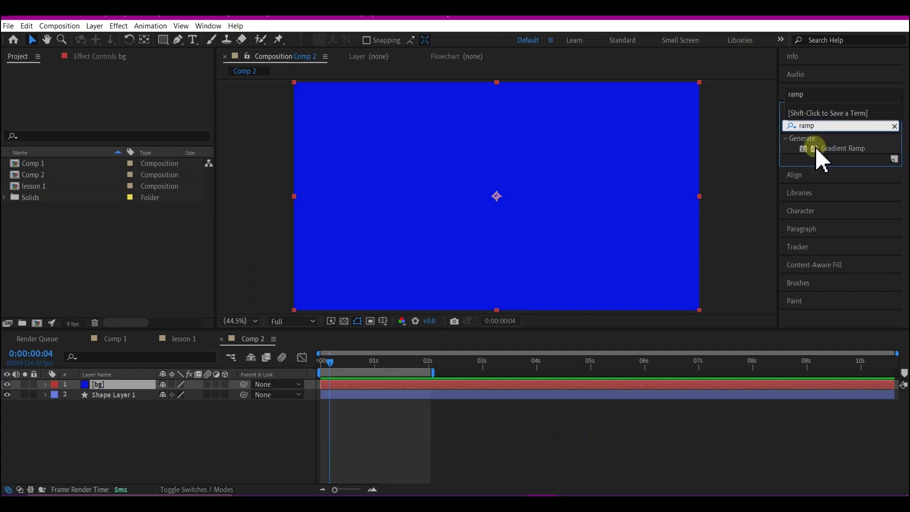
{"action": "left_click_drag", "start_coordinate": [815, 151], "coordinate": [815, 149]}
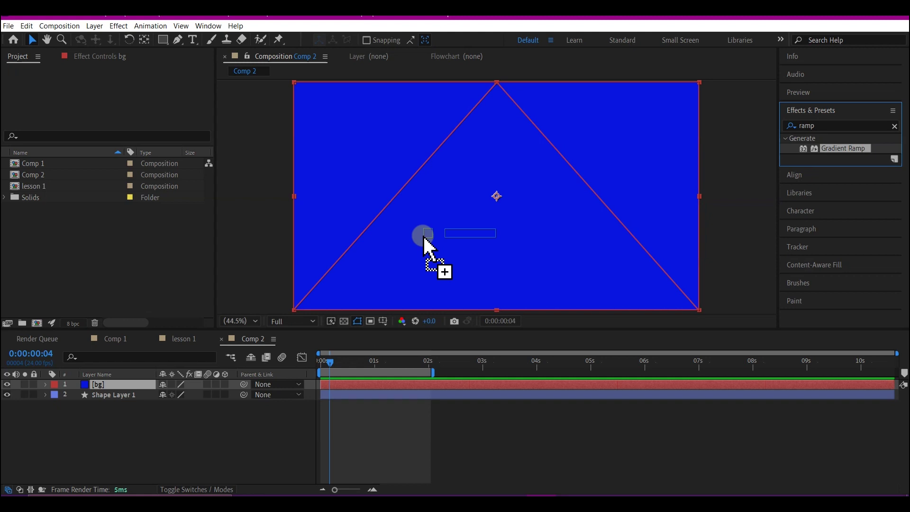
{"action": "left_click_drag", "start_coordinate": [424, 237], "coordinate": [375, 388]}
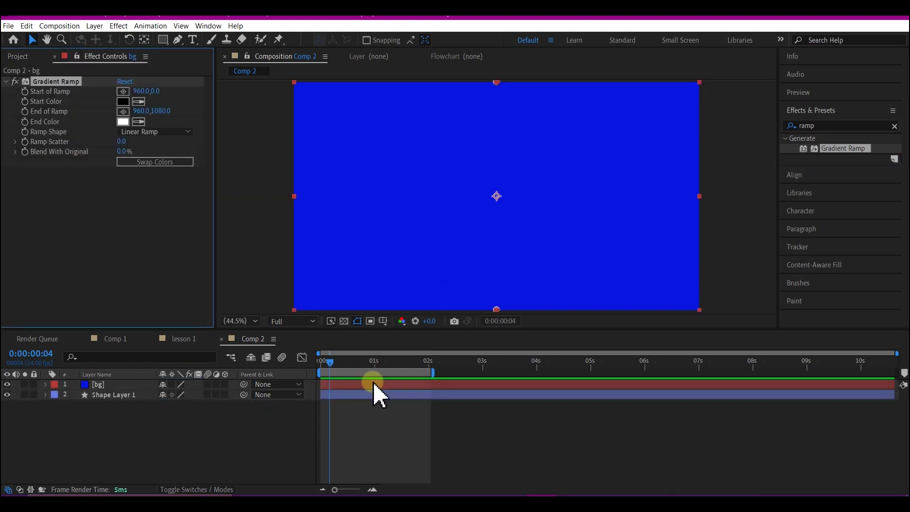
Keep the Gradient Ramp's start colour black.
{"action": "left_click", "coordinate": [123, 101]}
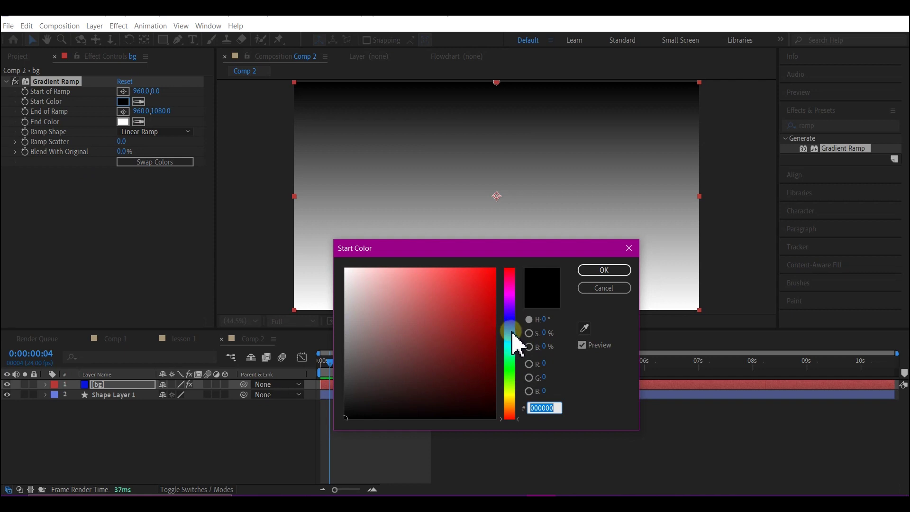
{"action": "left_click_drag", "start_coordinate": [512, 332], "coordinate": [560, 329]}
{"action": "left_click_drag", "start_coordinate": [488, 373], "coordinate": [512, 421]}
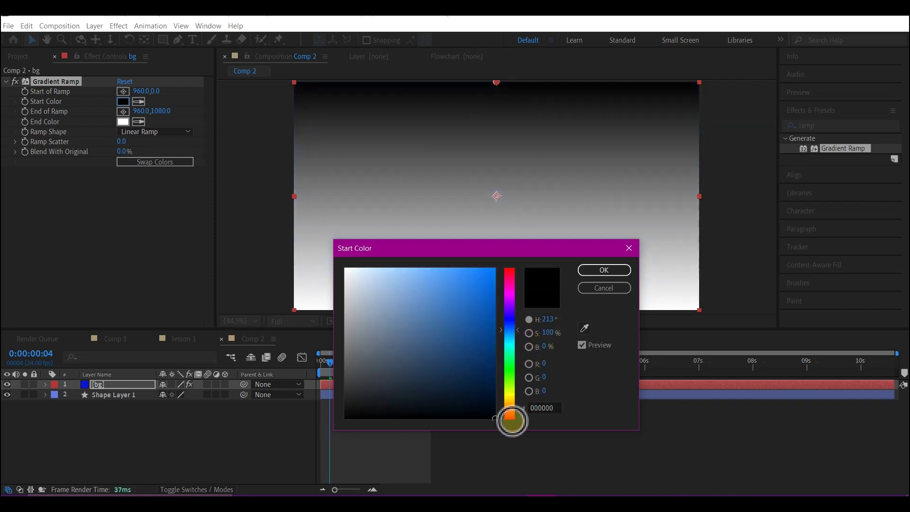
{"action": "left_click", "coordinate": [603, 270]}
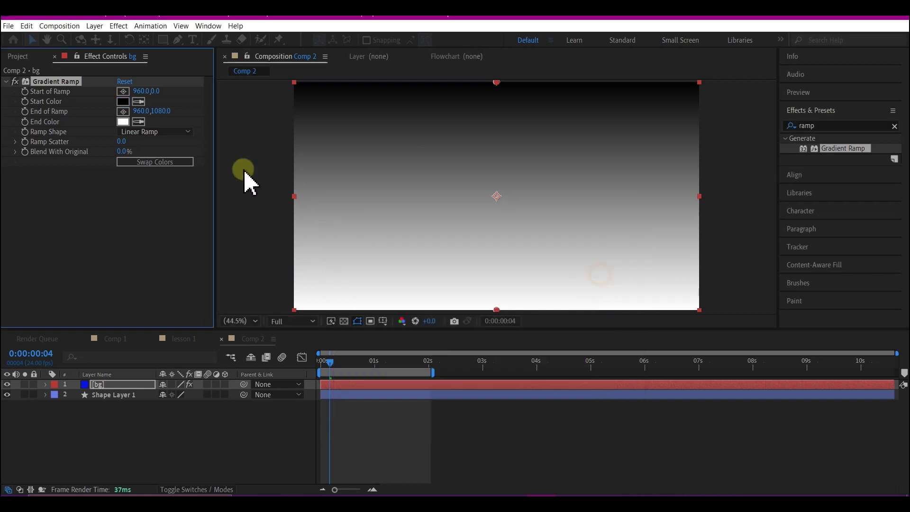
Set the Gradient Ramp's end colour to dark blue 003C60.
{"action": "left_click", "coordinate": [123, 122]}
{"action": "left_click", "coordinate": [509, 335]}
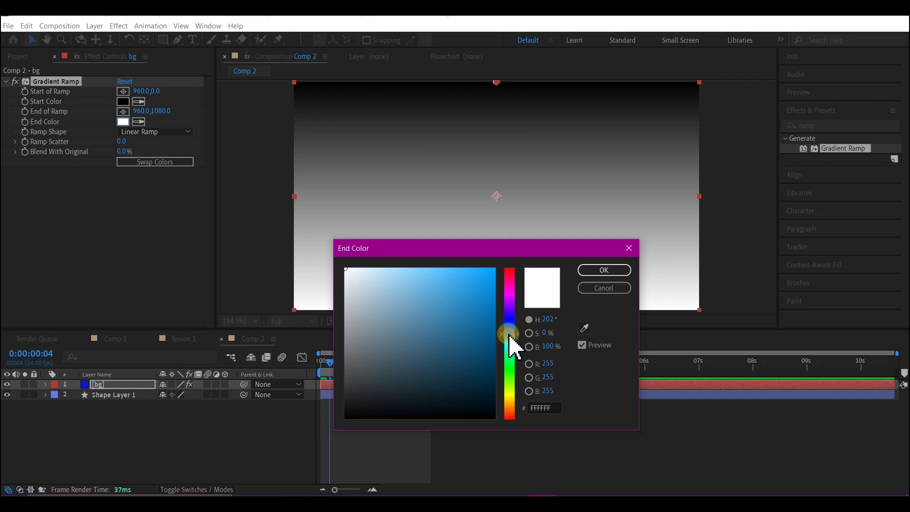
{"action": "left_click", "coordinate": [493, 370]}
{"action": "mouse_move", "coordinate": [493, 369]}
{"action": "left_mouse_down"}
{"action": "mouse_move", "coordinate": [511, 339]}
{"action": "mouse_move", "coordinate": [528, 364]}
{"action": "left_mouse_up"}
{"action": "left_click", "coordinate": [601, 270]}
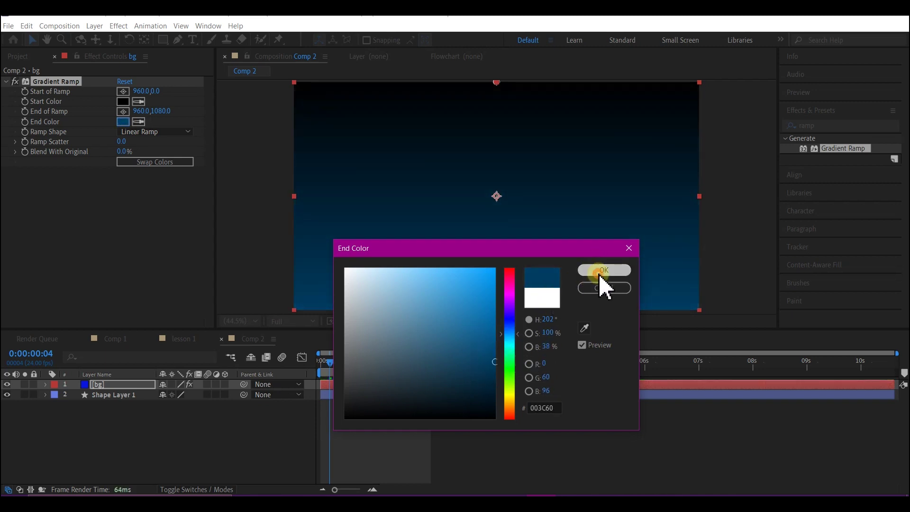
{"action": "left_click", "coordinate": [147, 164]}
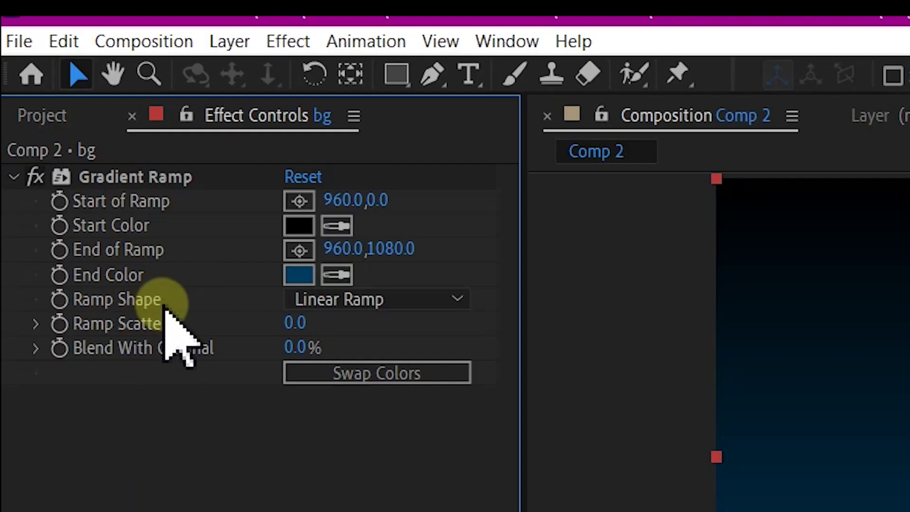
Change Ramp Shape to Radial Ramp and swap the start and end colours.
{"action": "left_click", "coordinate": [366, 298]}
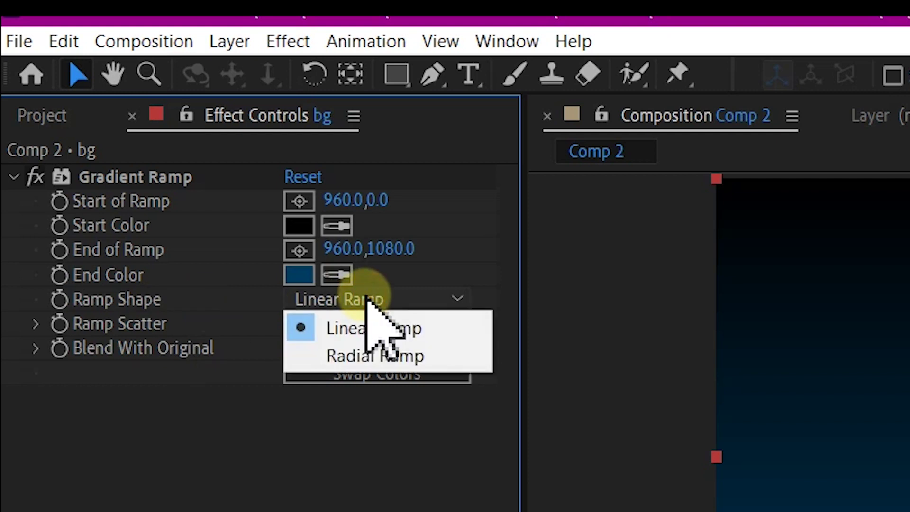
{"action": "left_click", "coordinate": [364, 361]}
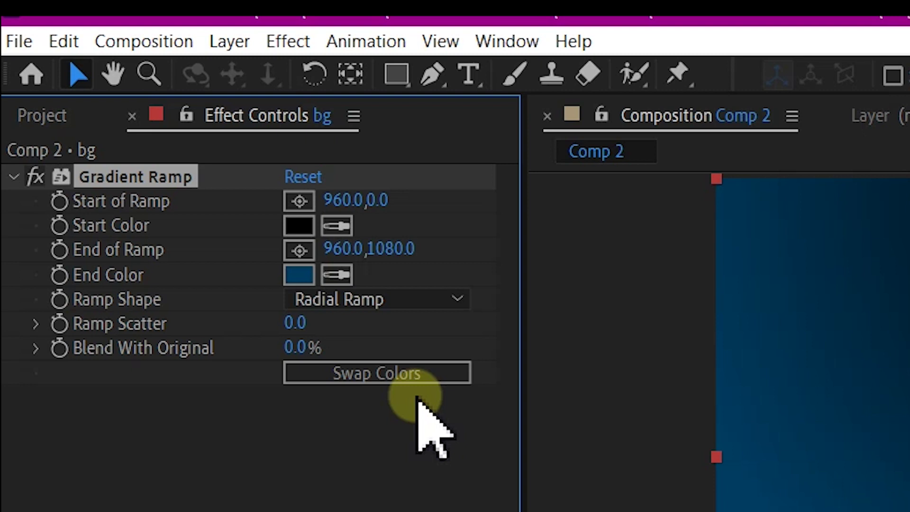
{"action": "left_click", "coordinate": [373, 376]}
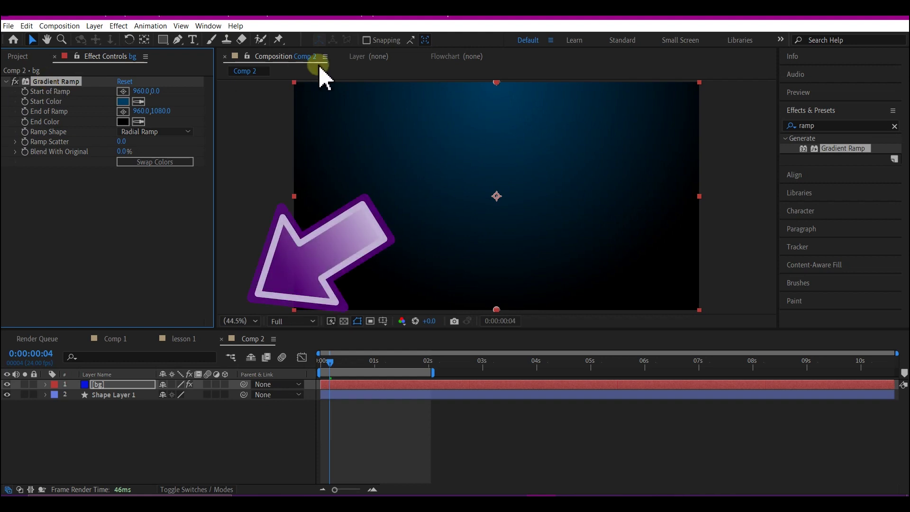
Zoom the viewer to 25% and move the ramp's start point to the frame centre.
{"action": "left_click", "coordinate": [236, 324]}
{"action": "left_click", "coordinate": [237, 322]}
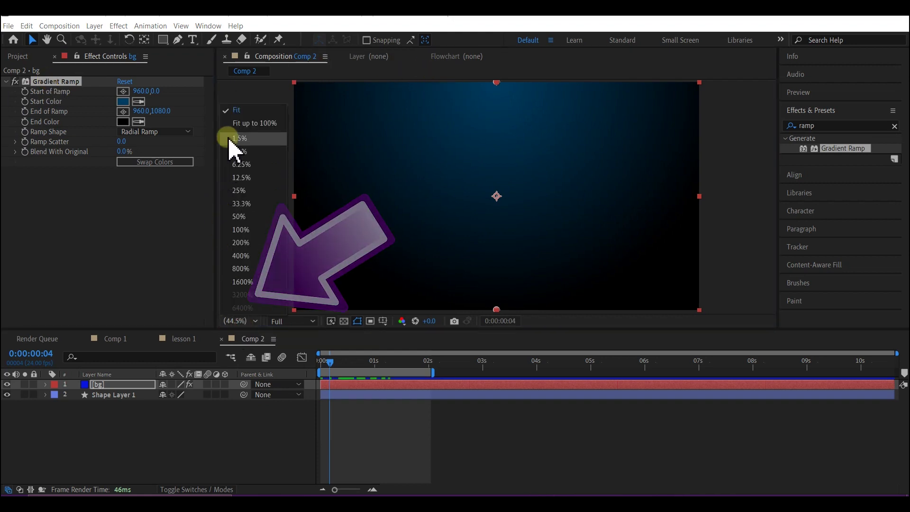
{"action": "left_click", "coordinate": [238, 191]}
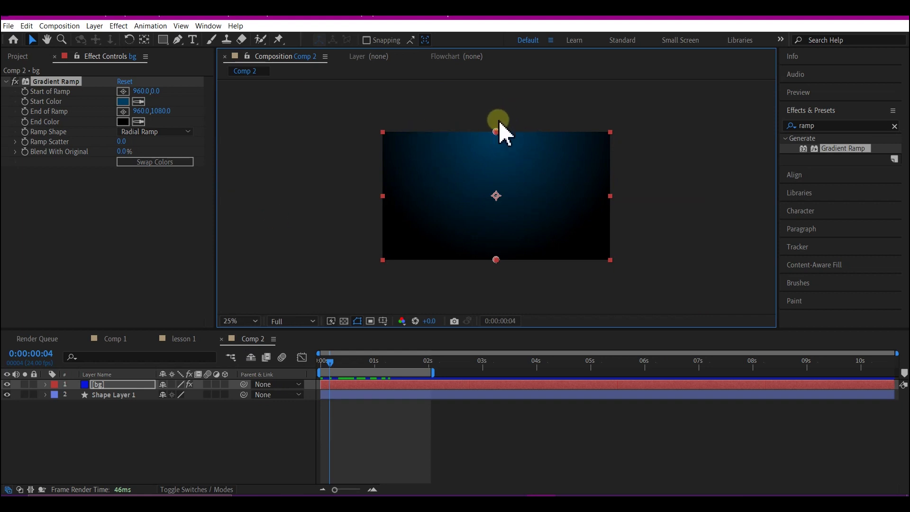
{"action": "left_click", "coordinate": [493, 129]}
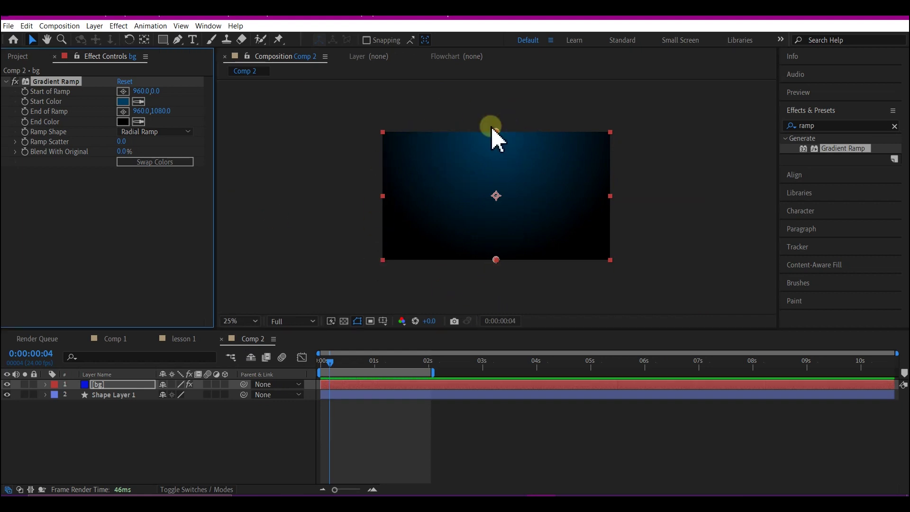
{"action": "left_click_drag", "start_coordinate": [497, 134], "coordinate": [498, 155]}
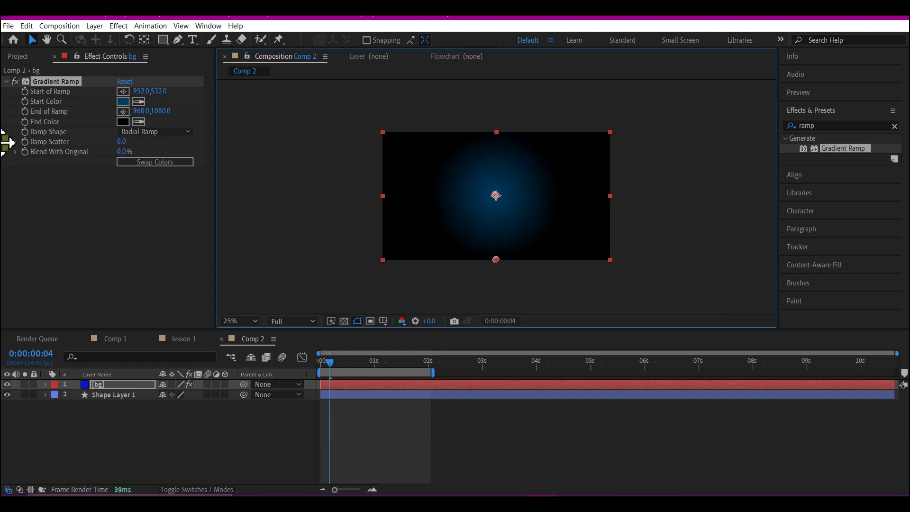
Set Ramp Scatter to 500.
{"action": "left_click", "coordinate": [120, 142]}
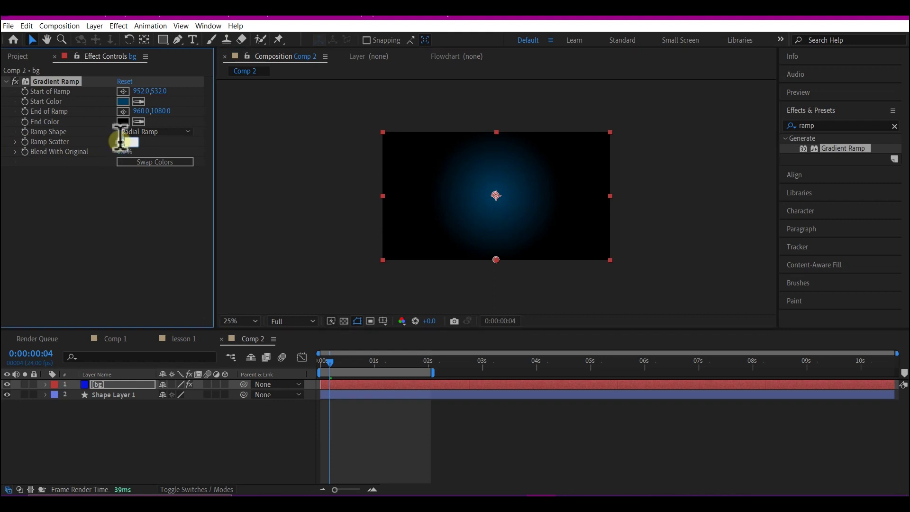
{"action": "type", "text": "500"}
{"action": "key", "text": "Return"}
{"action": "left_click_drag", "start_coordinate": [109, 383], "coordinate": [104, 431]}
{"action": "key", "text": "ctrl+z"}
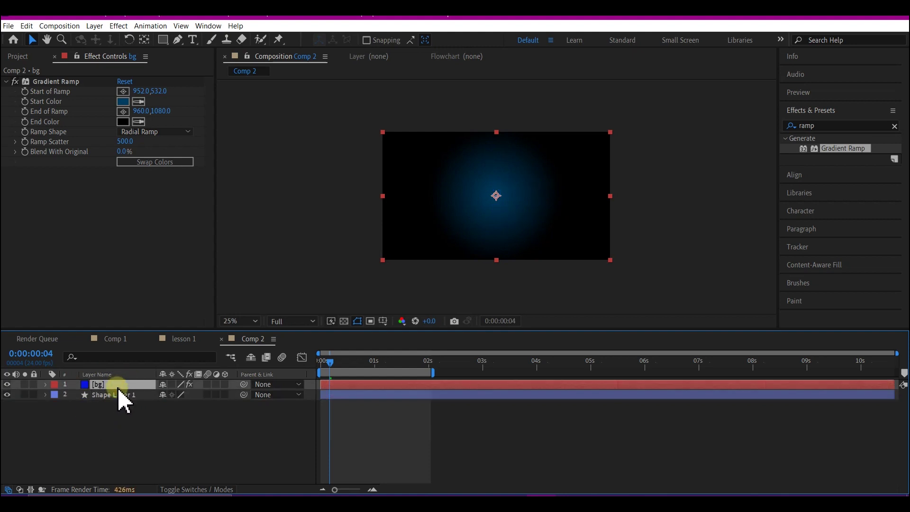
Move bg below Shape Layer 1 and shift the square ring left to X 858.
{"action": "left_click_drag", "start_coordinate": [118, 394], "coordinate": [121, 416]}
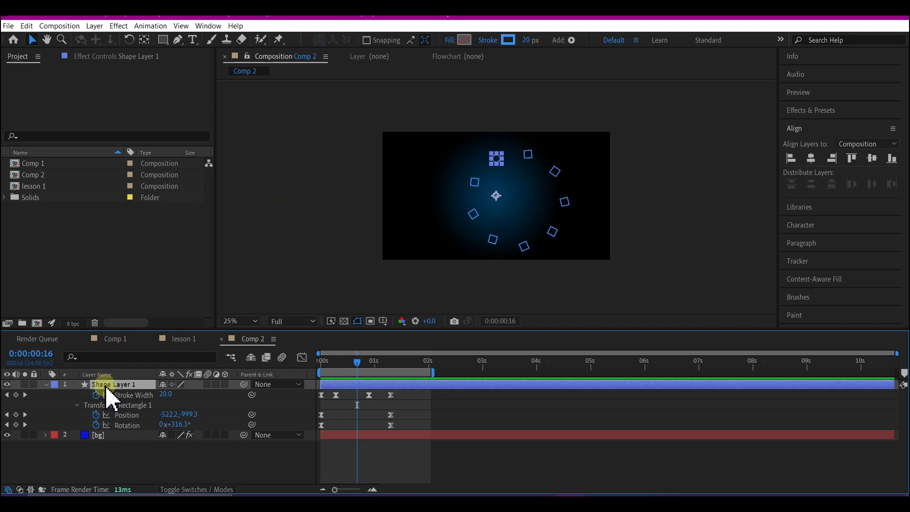
{"action": "key", "text": "p"}
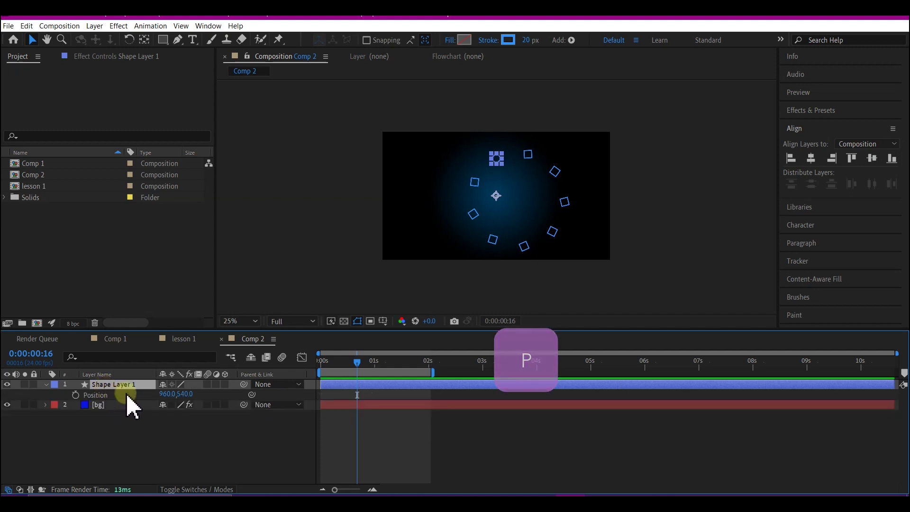
{"action": "left_click_drag", "start_coordinate": [163, 393], "coordinate": [20, 349]}
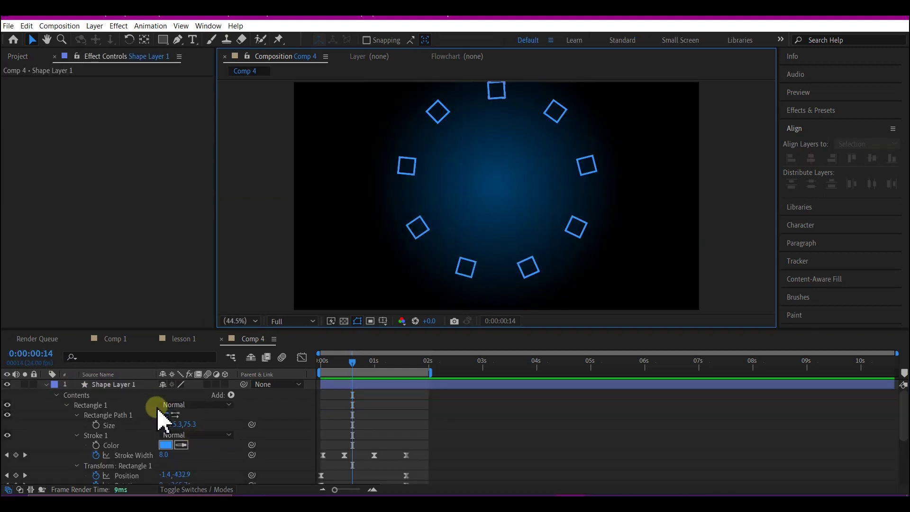
Add a second Repeater to the shape contents with 15 copies.
{"action": "left_click", "coordinate": [231, 395]}
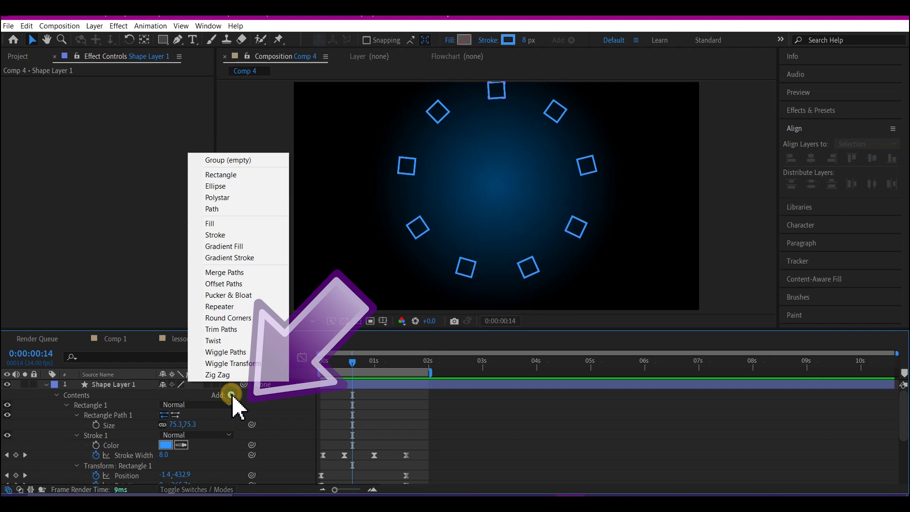
{"action": "left_click", "coordinate": [220, 306]}
{"action": "scroll", "coordinate": [119, 462], "scroll_direction": "down", "scroll_amount": 3}
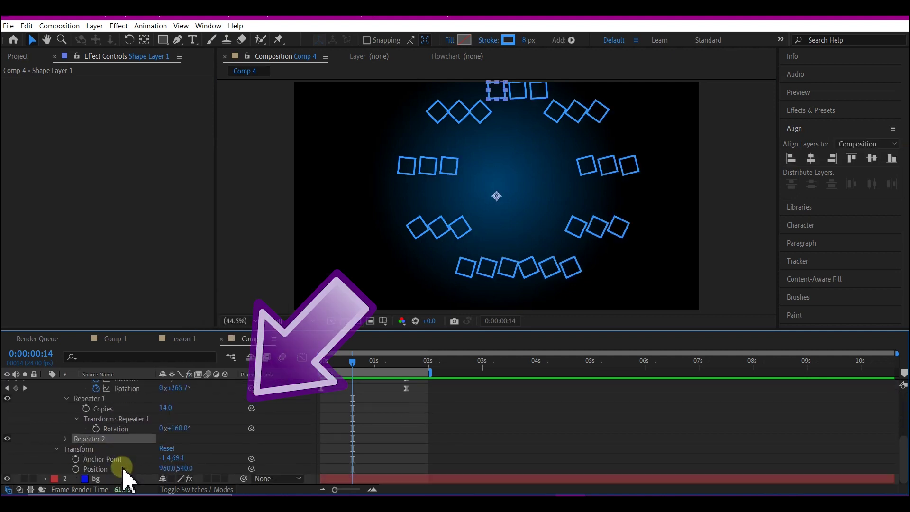
{"action": "left_click", "coordinate": [67, 439]}
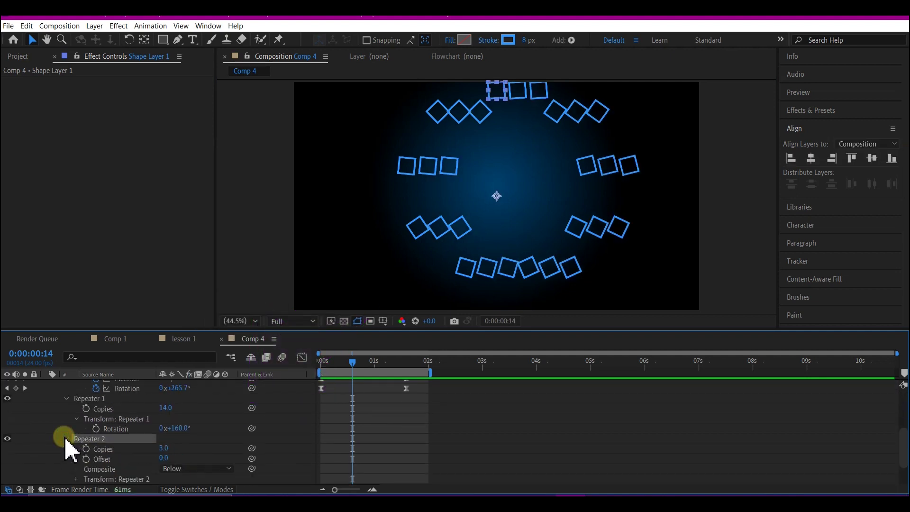
{"action": "left_click", "coordinate": [165, 448]}
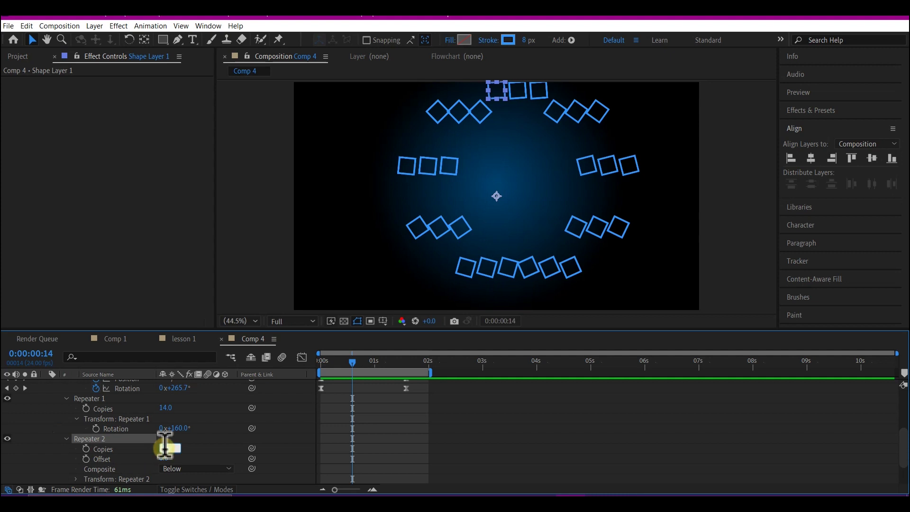
{"action": "type", "text": "15"}
{"action": "key", "text": "Return"}
Set Repeater 2's transform position offset to 0 and scale to 50%.
{"action": "scroll", "coordinate": [71, 463], "scroll_direction": "down", "scroll_amount": 2}
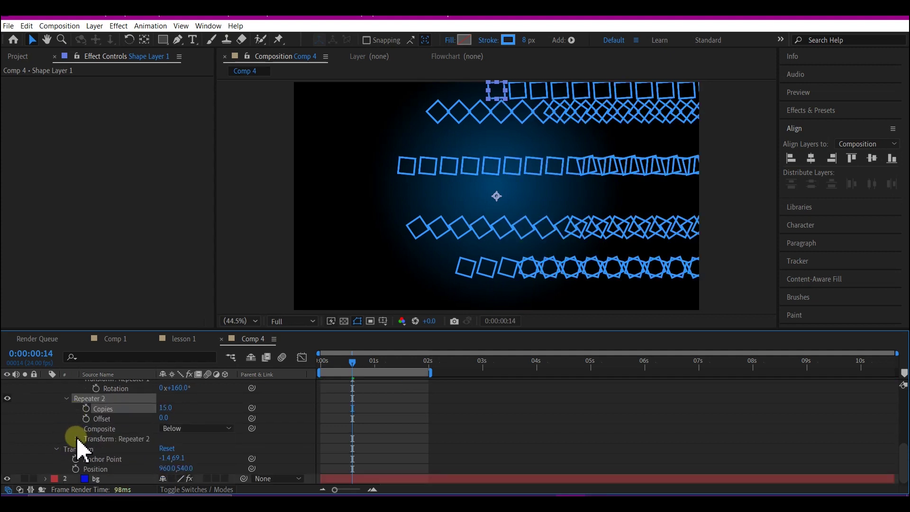
{"action": "left_click", "coordinate": [78, 438]}
{"action": "scroll", "coordinate": [75, 443], "scroll_direction": "down", "scroll_amount": 2}
{"action": "left_click", "coordinate": [165, 438]}
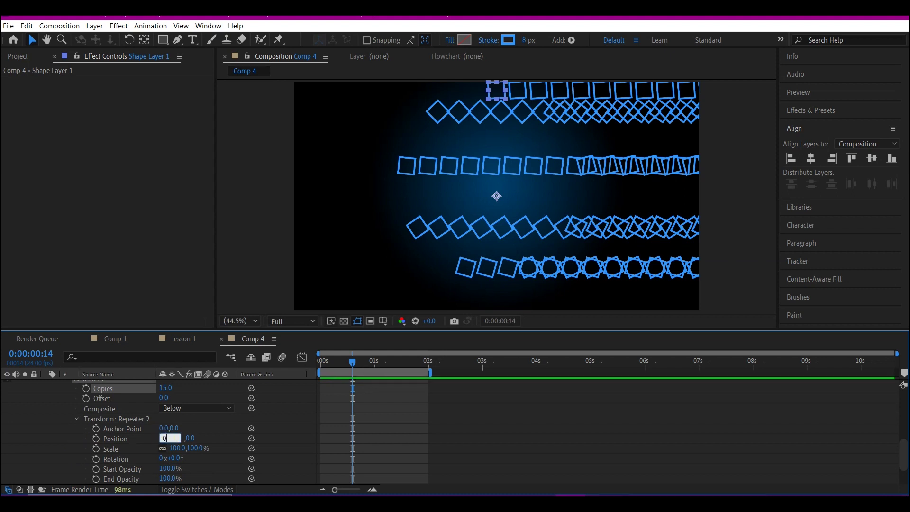
{"action": "type", "text": "0"}
{"action": "left_click", "coordinate": [167, 443]}
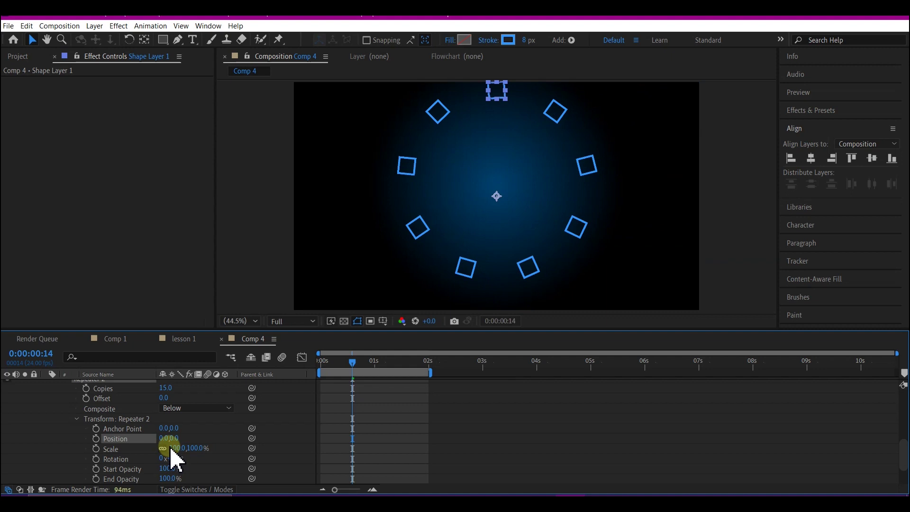
{"action": "type", "text": "50"}
{"action": "key", "text": "Return"}
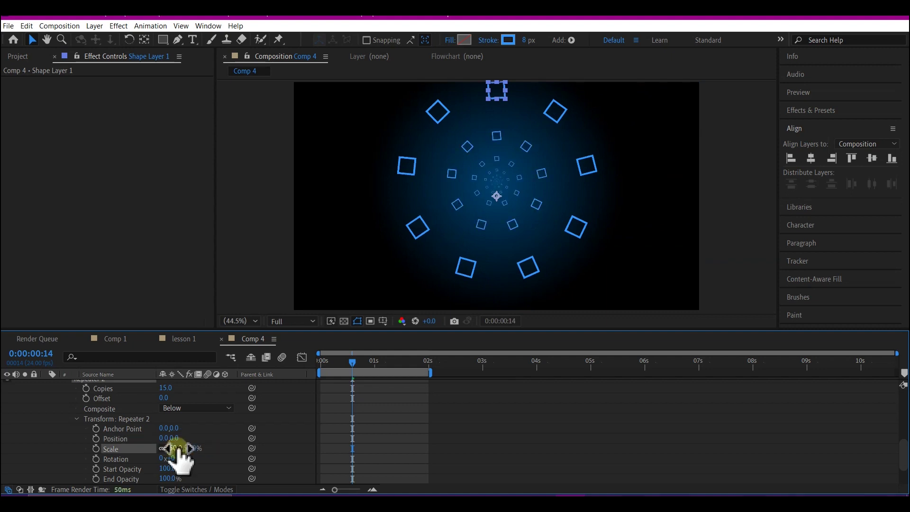
Keyframe Repeater 2 Rotation from 0° at 0 s to 45° at 2 s, then preview.
{"action": "left_click_drag", "start_coordinate": [357, 364], "coordinate": [314, 364]}
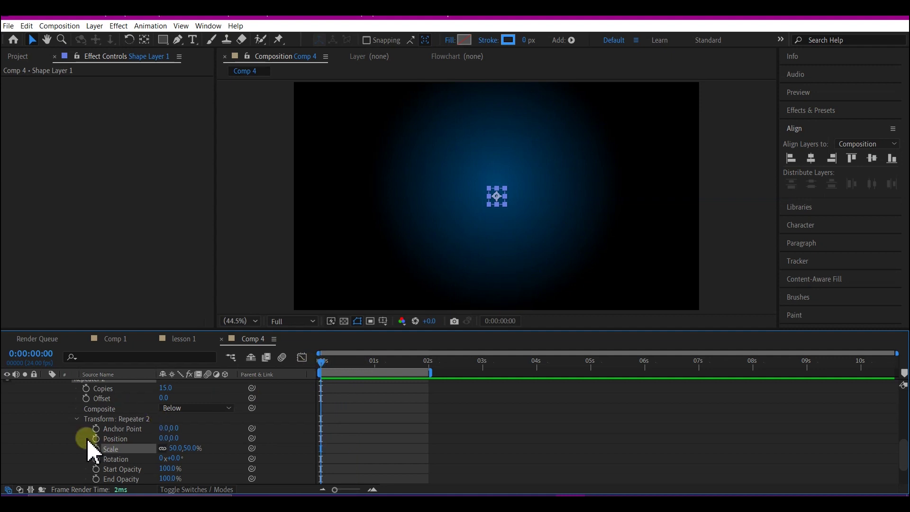
{"action": "left_click", "coordinate": [96, 458]}
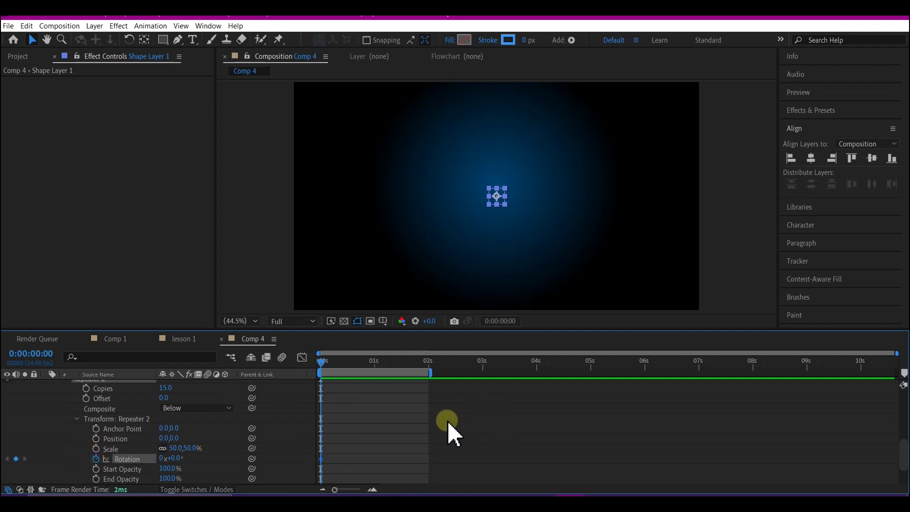
{"action": "left_click_drag", "start_coordinate": [326, 361], "coordinate": [425, 362]}
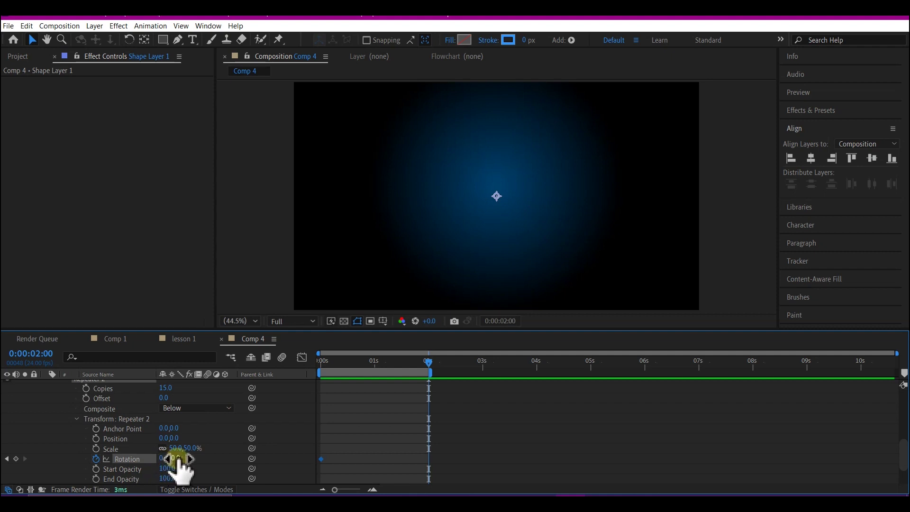
{"action": "key", "text": "Return"}
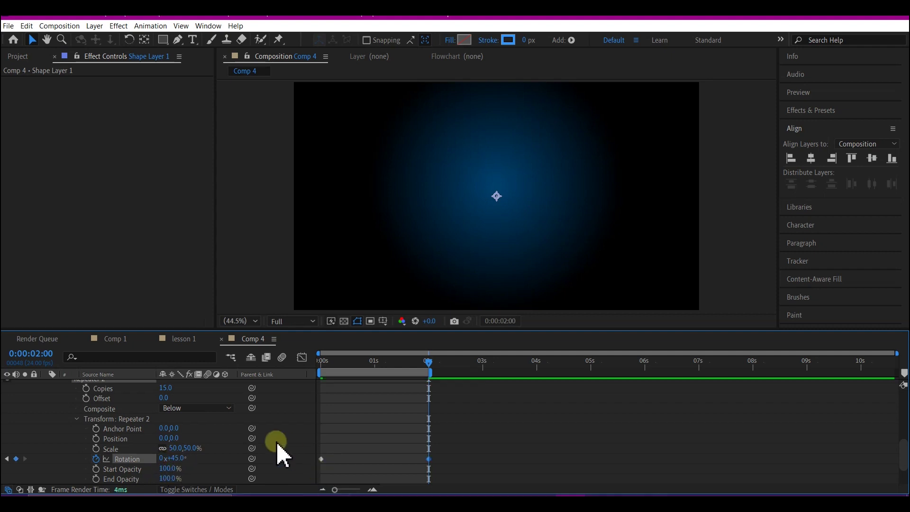
{"action": "key", "text": "Home"}
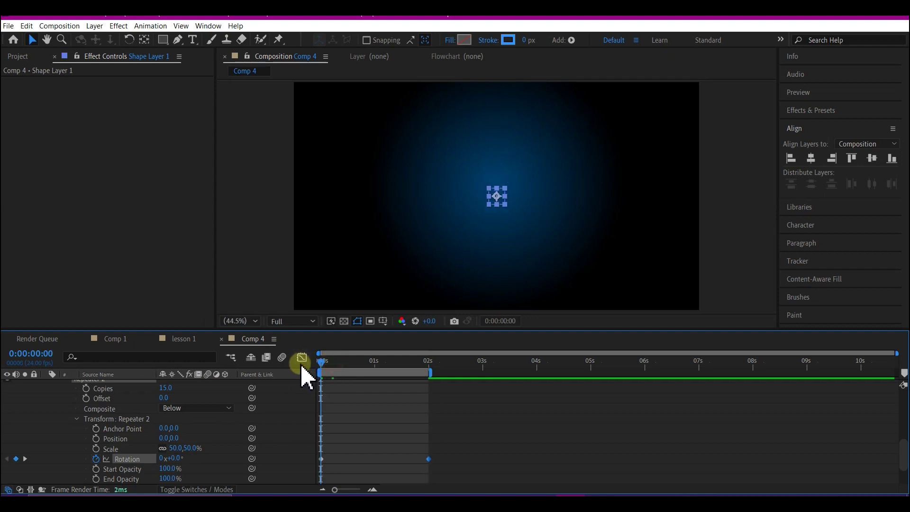
{"action": "key", "text": "space"}
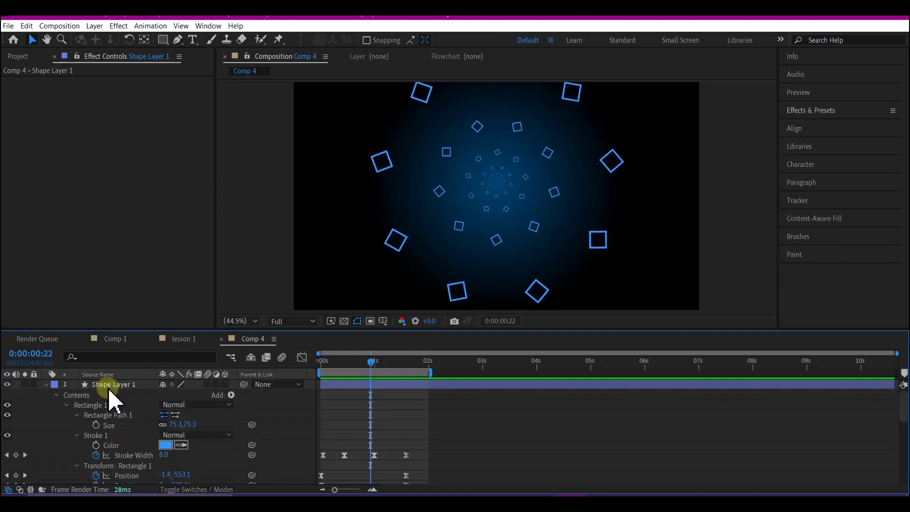
Apply the Stylize > Glow effect to Shape Layer 1.
{"action": "left_click", "coordinate": [111, 385]}
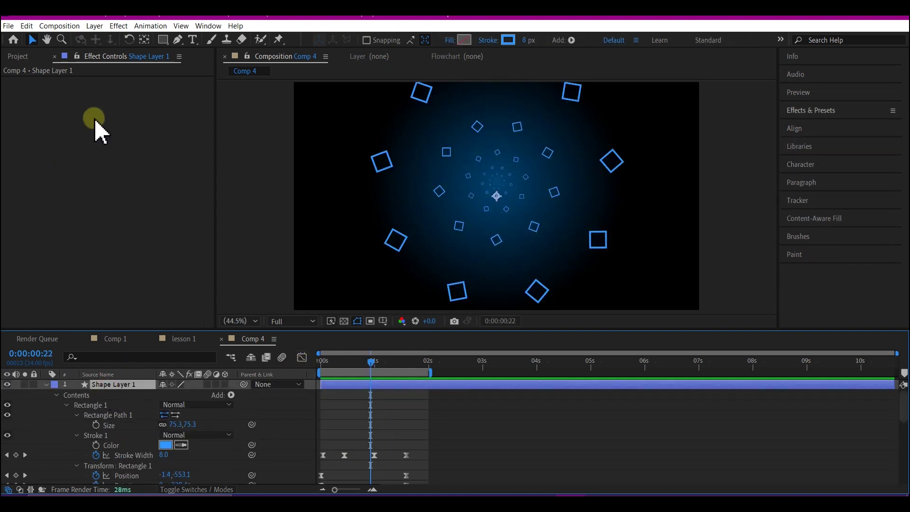
{"action": "left_click", "coordinate": [118, 26]}
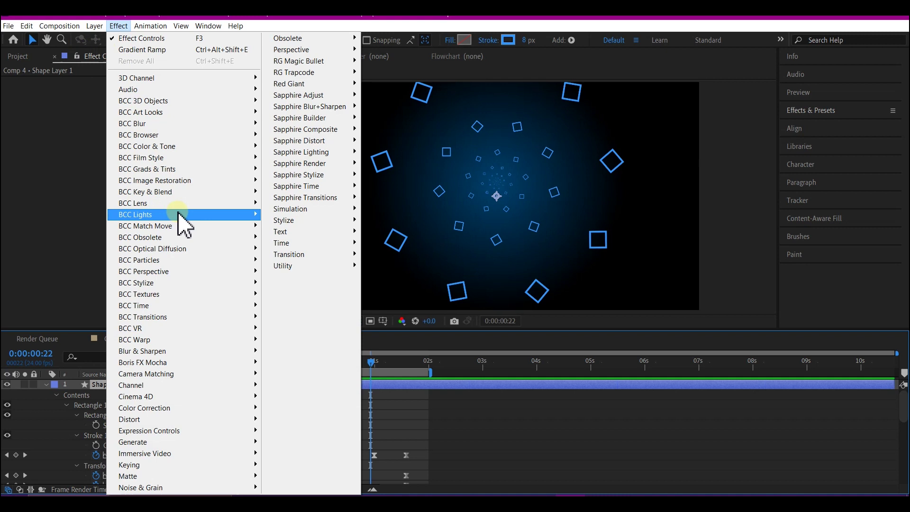
{"action": "mouse_move", "coordinate": [267, 227]}
{"action": "mouse_move", "coordinate": [304, 221]}
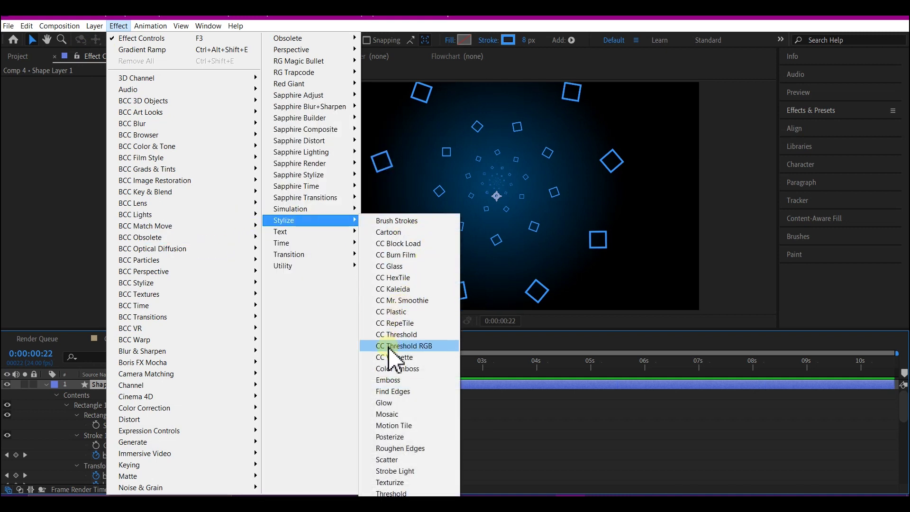
{"action": "left_click", "coordinate": [398, 403]}
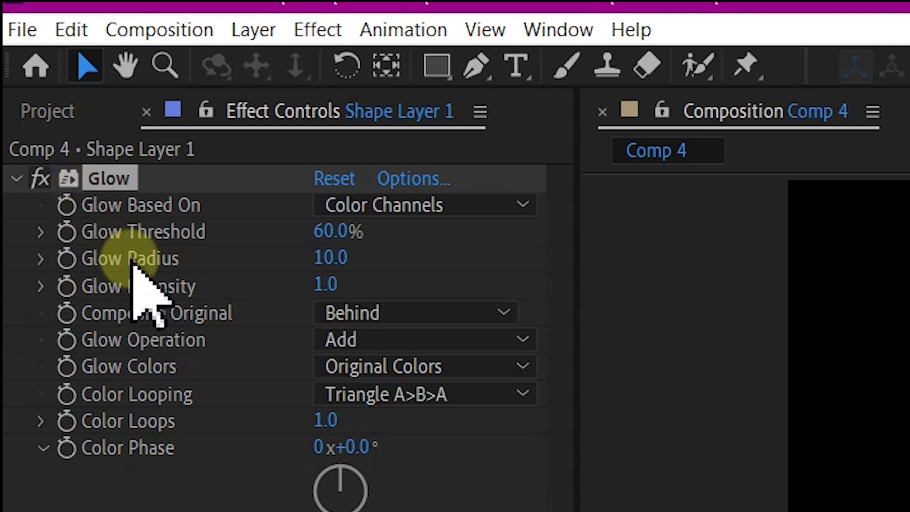
Set Glow Radius to 30 and Glow Intensity to 3, keeping Original Colors.
{"action": "left_click", "coordinate": [332, 258]}
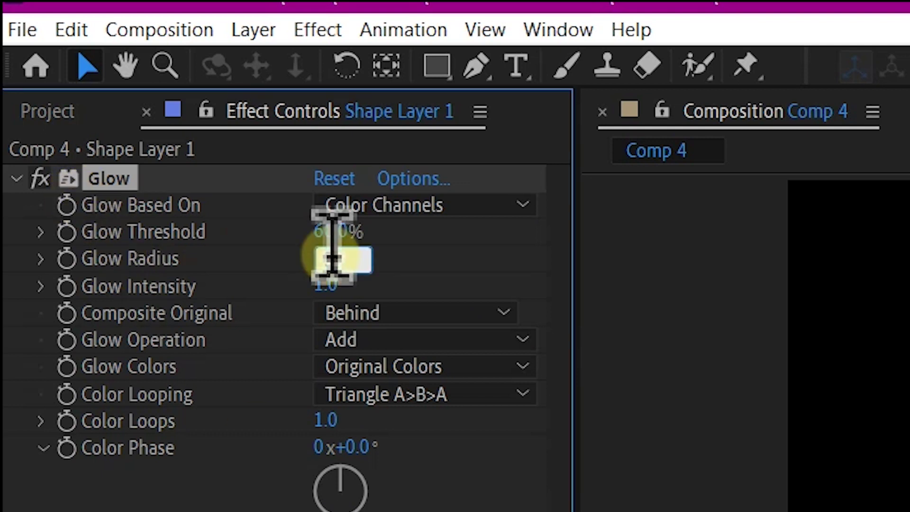
{"action": "type", "text": "30"}
{"action": "key", "text": "Return"}
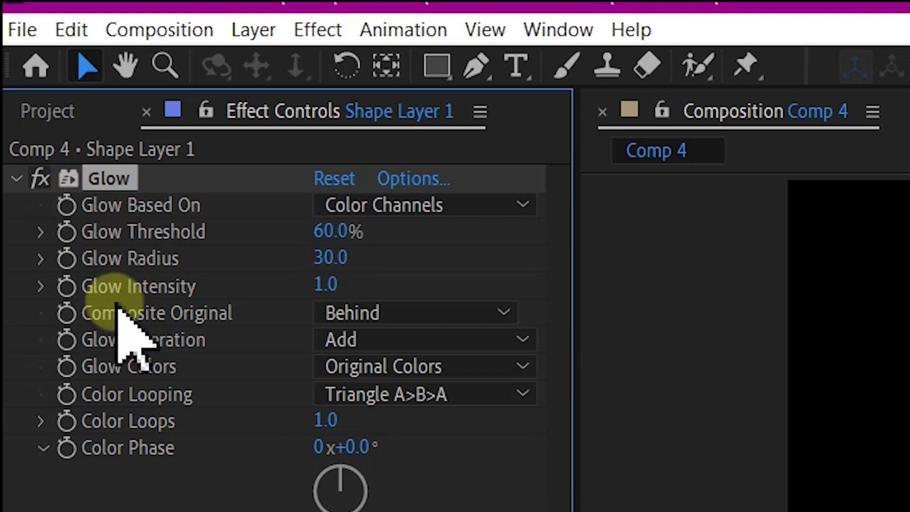
{"action": "left_click", "coordinate": [332, 284]}
{"action": "type", "text": "3"}
{"action": "key", "text": "Return"}
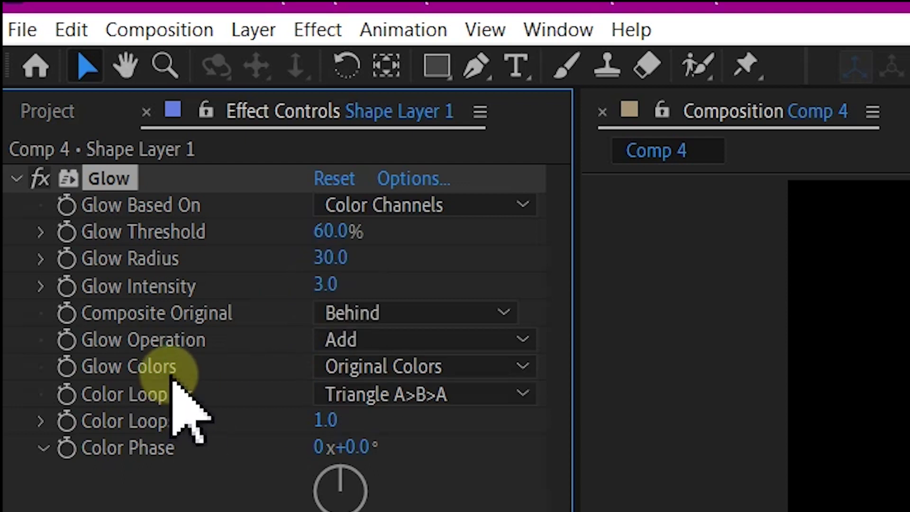
{"action": "left_click", "coordinate": [341, 366]}
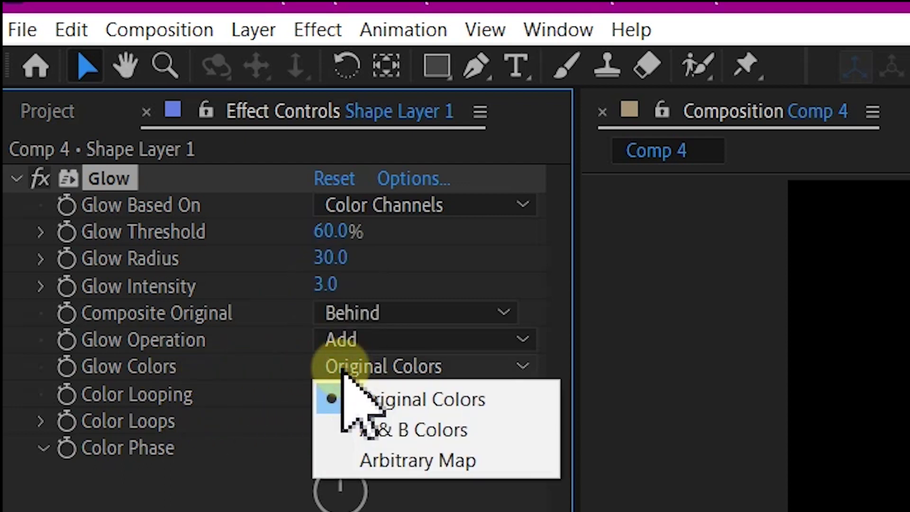
{"action": "left_click", "coordinate": [403, 405]}
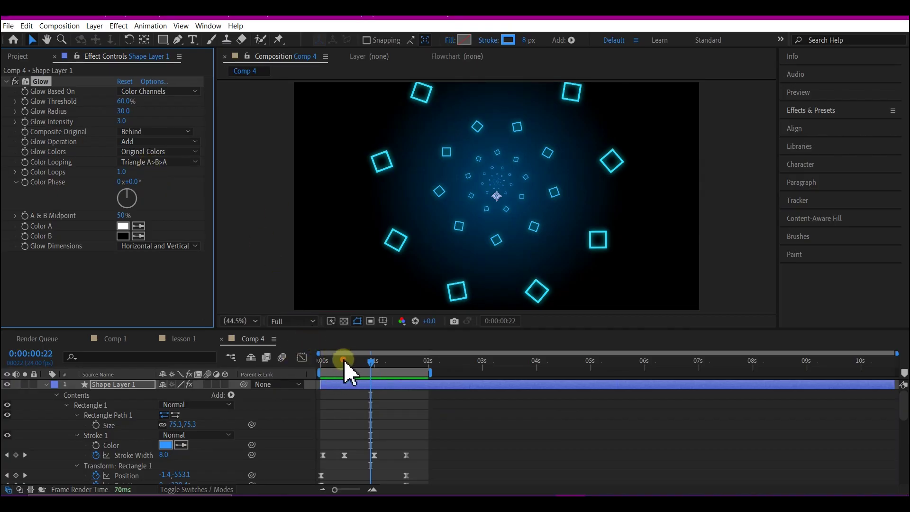
{"action": "left_click_drag", "start_coordinate": [344, 361], "coordinate": [318, 361]}
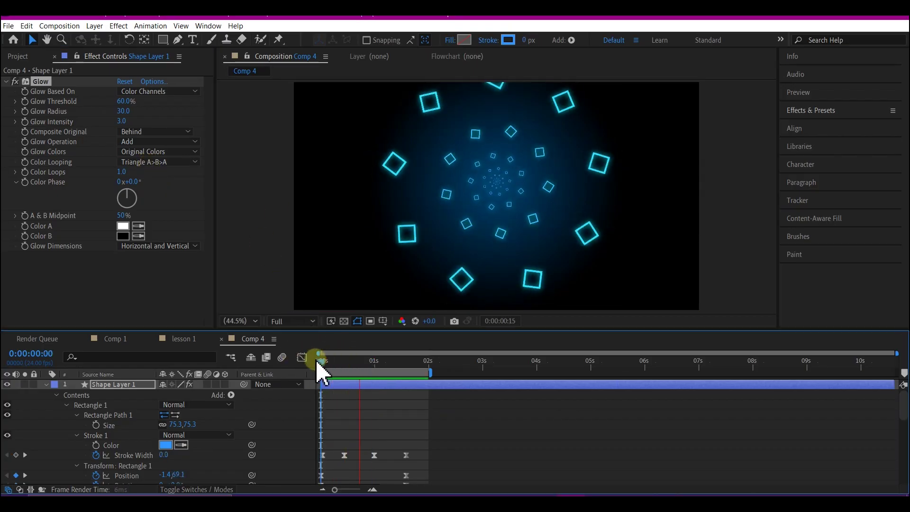